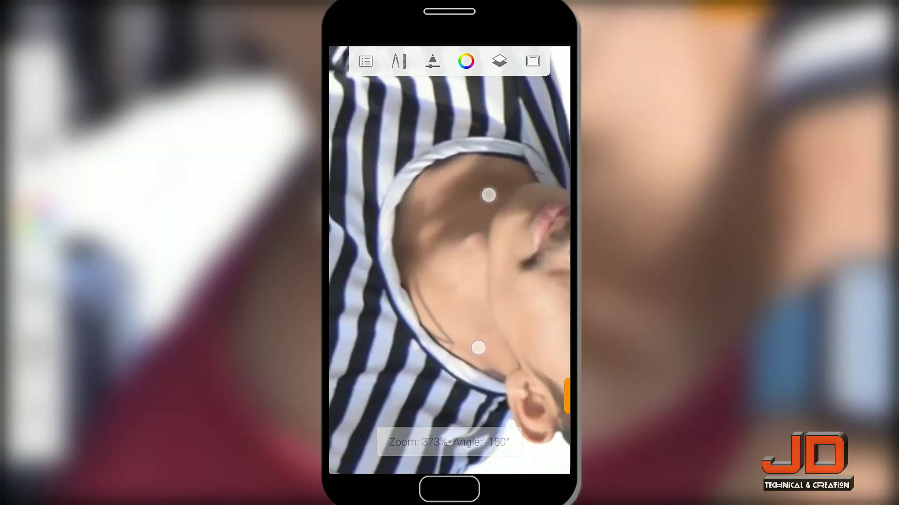
# Step: Zoom in to check the cut-out edges of both men's faces, hair, ears and glasses
pyautogui.moveTo(462, 270)
pyautogui.mouseDown()
pyautogui.moveTo(461, 241)
pyautogui.moveTo(496, 271)
pyautogui.moveTo(493, 283)
pyautogui.moveTo(440, 295)
pyautogui.mouseUp()
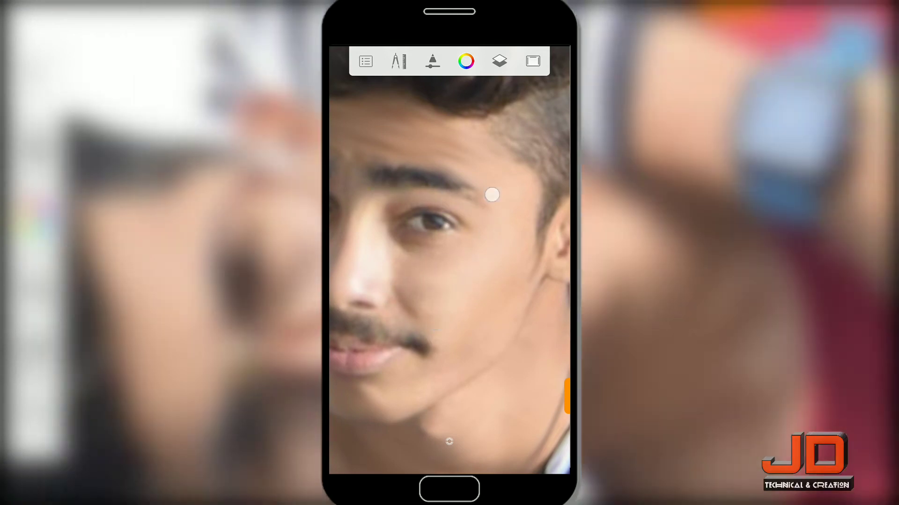
pyautogui.moveTo(493, 194)
pyautogui.mouseDown()
pyautogui.moveTo(473, 336)
pyautogui.moveTo(445, 343)
pyautogui.mouseUp()
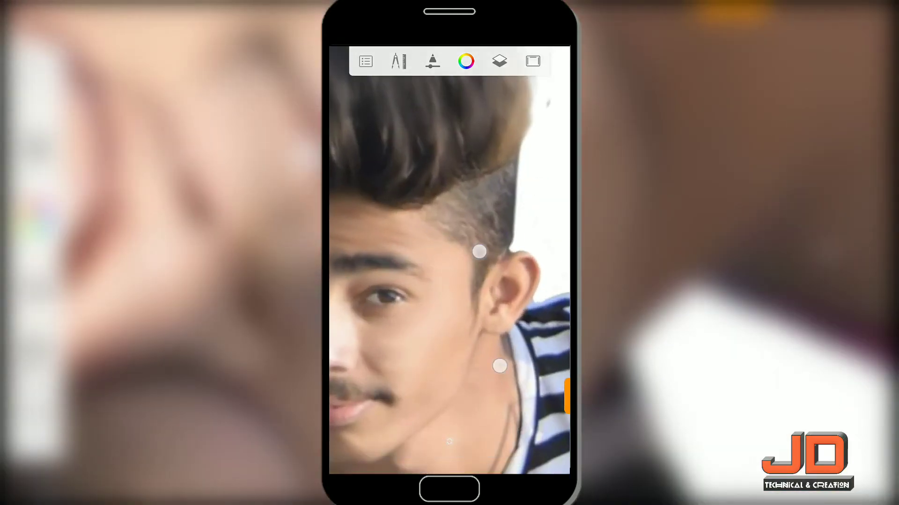
pyautogui.moveTo(478, 251)
pyautogui.mouseDown()
pyautogui.moveTo(439, 242)
pyautogui.moveTo(481, 357)
pyautogui.moveTo(512, 161)
pyautogui.moveTo(499, 232)
pyautogui.mouseUp()
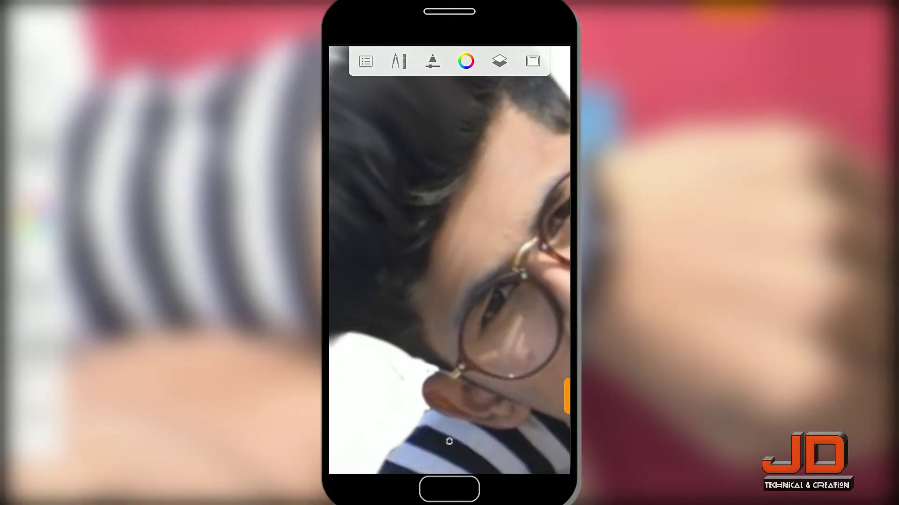
pyautogui.moveTo(449, 441)
pyautogui.mouseDown()
pyautogui.moveTo(487, 367)
pyautogui.moveTo(415, 228)
pyautogui.moveTo(488, 334)
pyautogui.mouseUp()
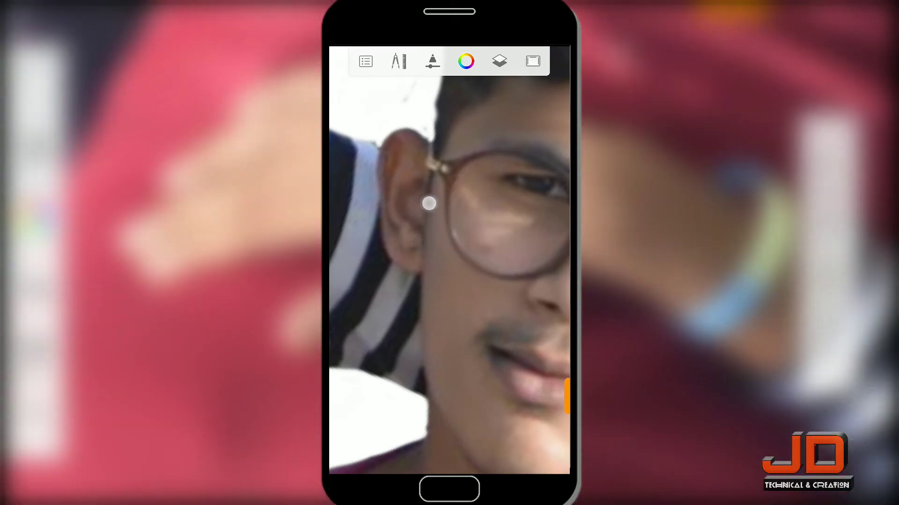
pyautogui.moveTo(449, 441)
pyautogui.mouseDown()
pyautogui.moveTo(473, 351)
pyautogui.moveTo(490, 345)
pyautogui.moveTo(486, 275)
pyautogui.mouseUp()
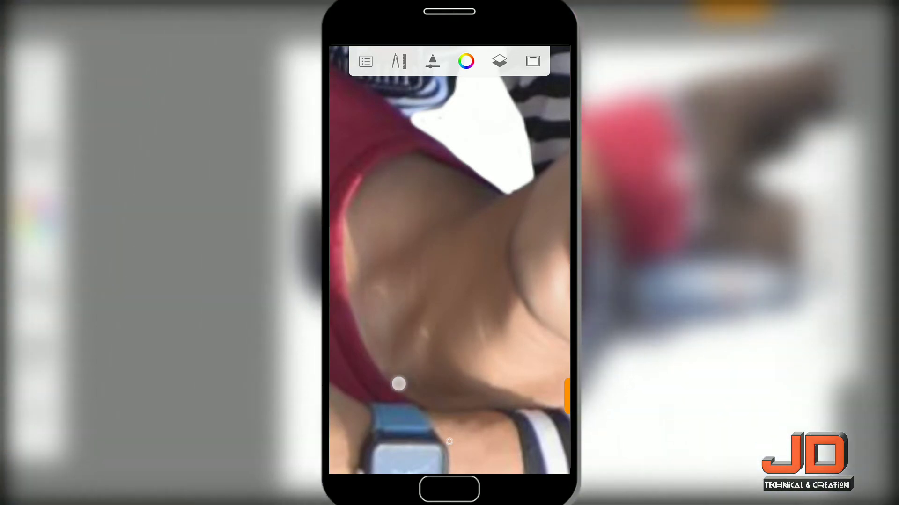
pyautogui.moveTo(452, 397)
pyautogui.mouseDown()
pyautogui.moveTo(485, 330)
pyautogui.moveTo(501, 367)
pyautogui.mouseUp()
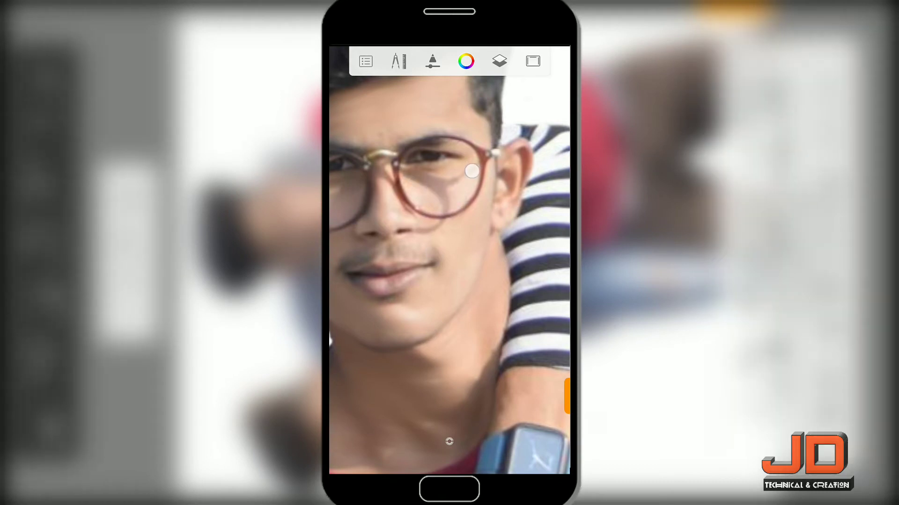
# Step: Inspect the mouth, watch hand and wristband edges, then zoom out to the full photo
pyautogui.moveTo(467, 162); pyautogui.dragTo(464, 247)
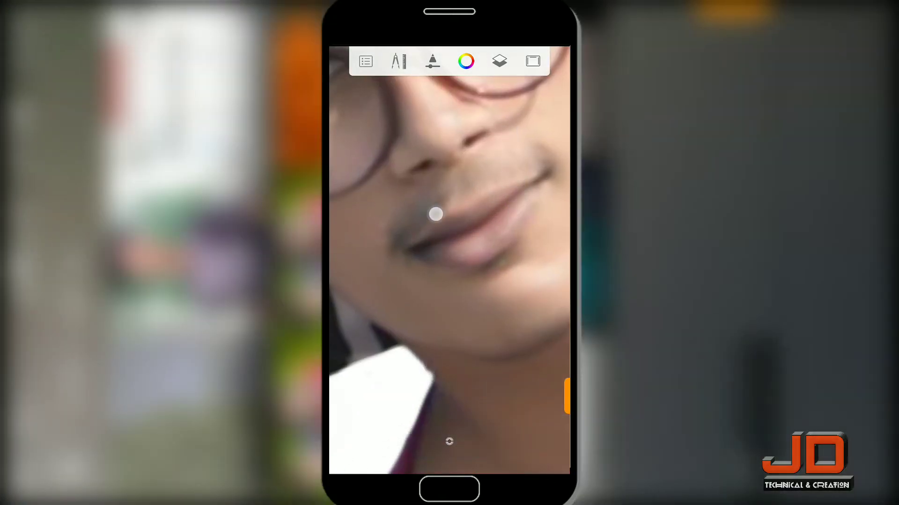
pyautogui.moveTo(436, 214)
pyautogui.mouseDown()
pyautogui.moveTo(456, 221)
pyautogui.moveTo(473, 317)
pyautogui.mouseUp()
pyautogui.moveTo(412, 255)
pyautogui.mouseDown()
pyautogui.moveTo(471, 242)
pyautogui.moveTo(449, 234)
pyautogui.moveTo(446, 213)
pyautogui.moveTo(521, 139)
pyautogui.mouseUp()
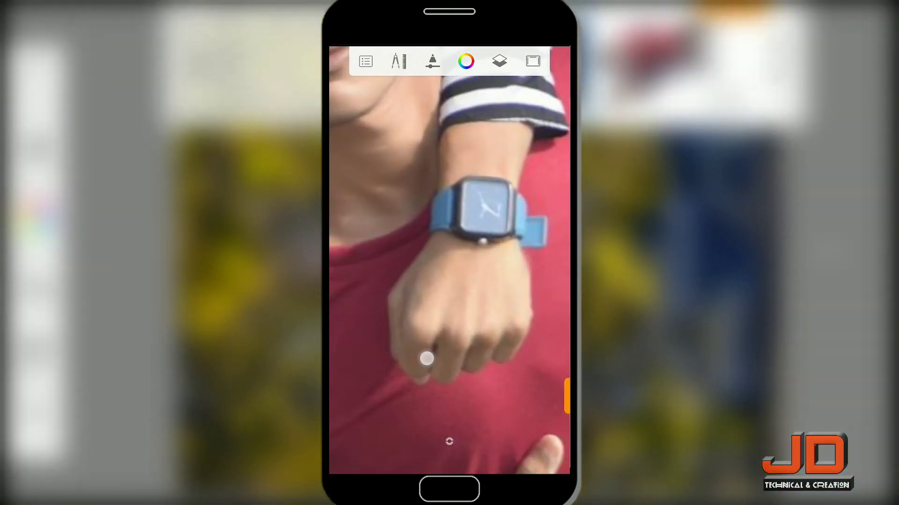
pyautogui.moveTo(468, 281)
pyautogui.mouseDown()
pyautogui.moveTo(450, 244)
pyautogui.moveTo(469, 347)
pyautogui.mouseUp()
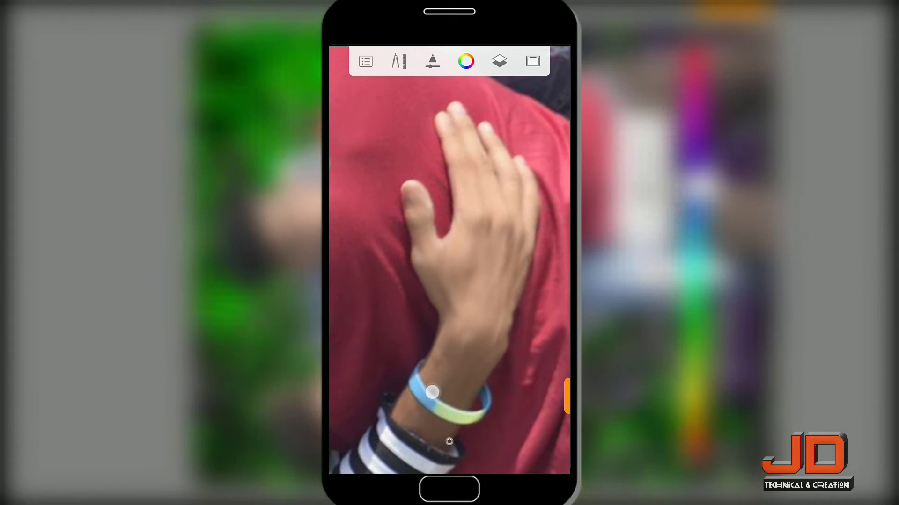
pyautogui.moveTo(432, 392); pyautogui.dragTo(435, 370)
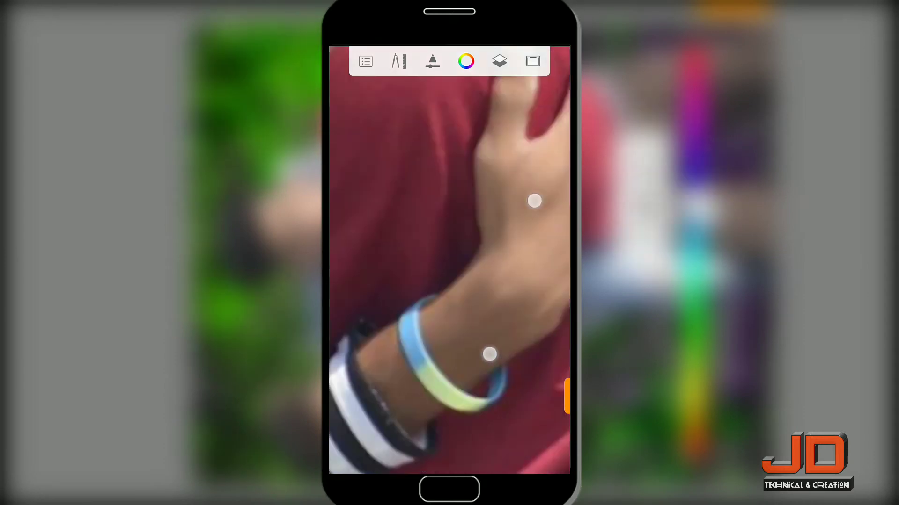
pyautogui.moveTo(386, 284)
pyautogui.mouseDown()
pyautogui.moveTo(488, 372)
pyautogui.moveTo(483, 337)
pyautogui.mouseUp()
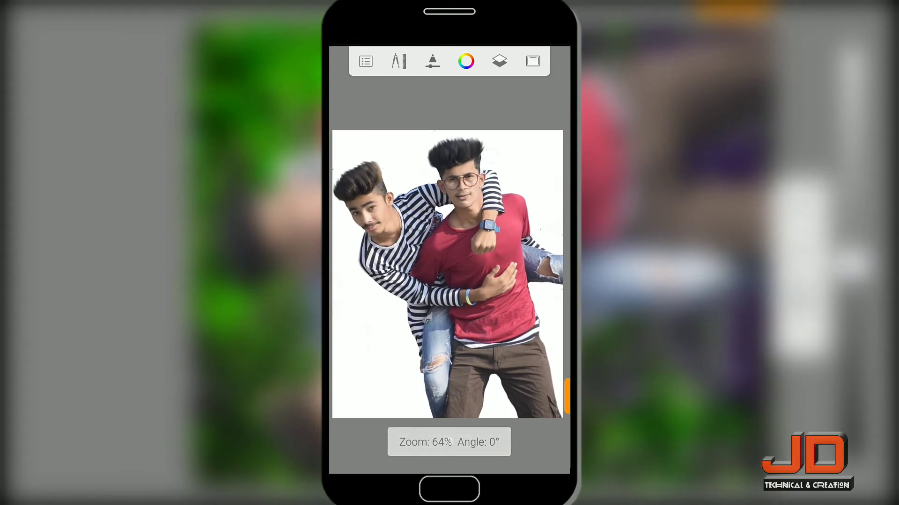
# Step: Import the yellow leaves photo from the PicsArt gallery album, enlarged to 150%
pyautogui.click(399, 61)
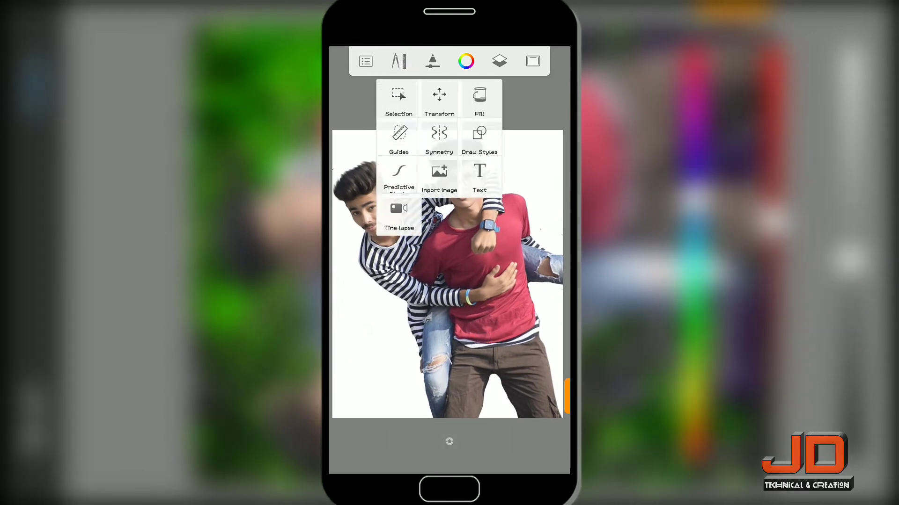
pyautogui.click(448, 177)
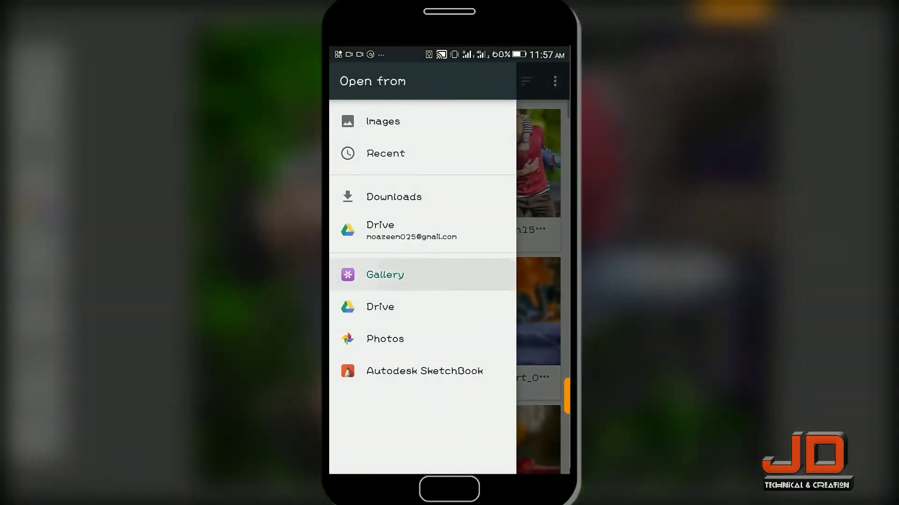
pyautogui.click(385, 275)
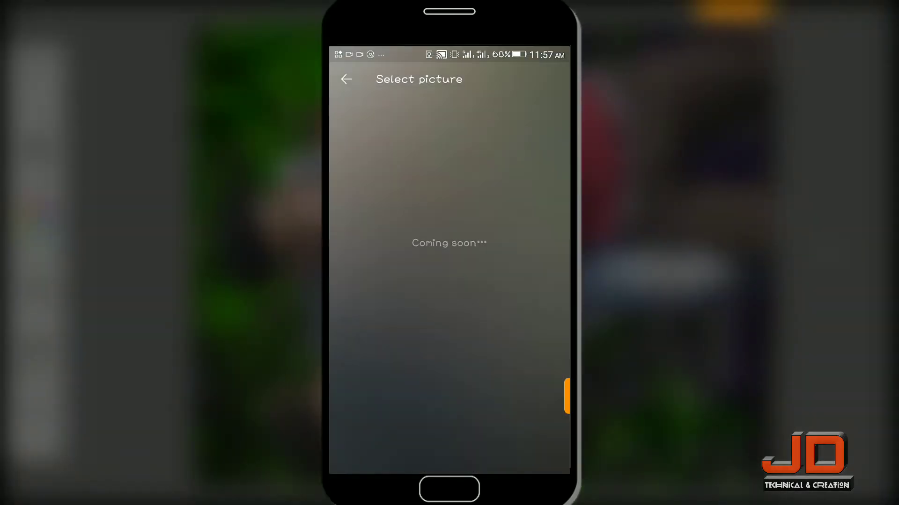
pyautogui.click(536, 207)
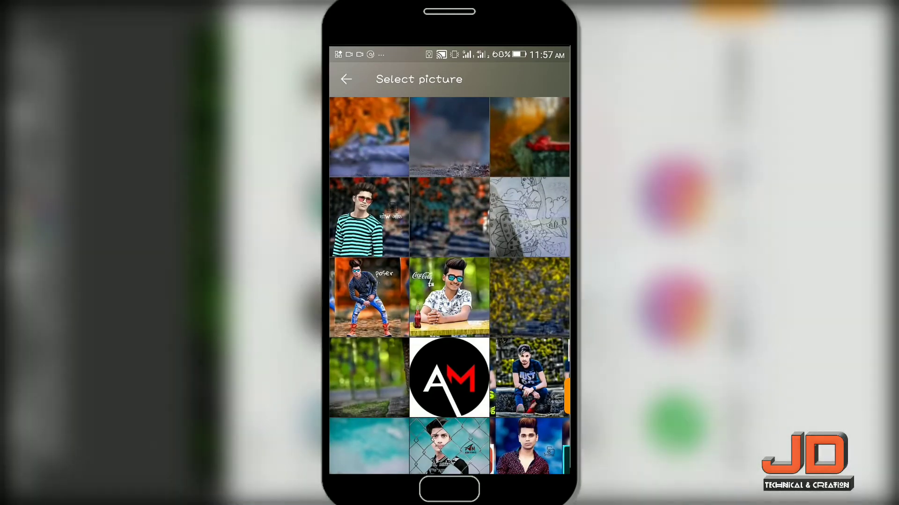
pyautogui.click(529, 297)
pyautogui.moveTo(503, 347); pyautogui.dragTo(524, 382)
pyautogui.click(533, 66)
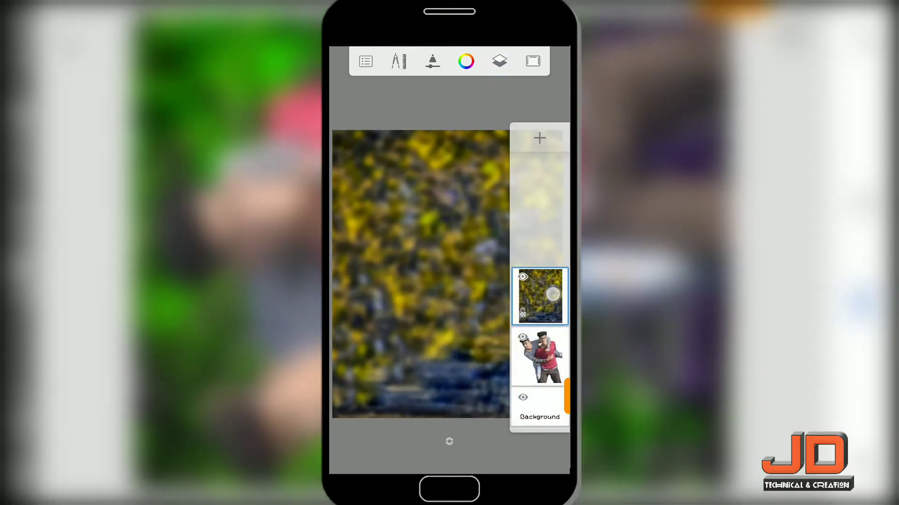
# Step: Move the leaves layer beneath the two men and view the whole canvas
pyautogui.moveTo(552, 294); pyautogui.dragTo(550, 335)
pyautogui.click(476, 373)
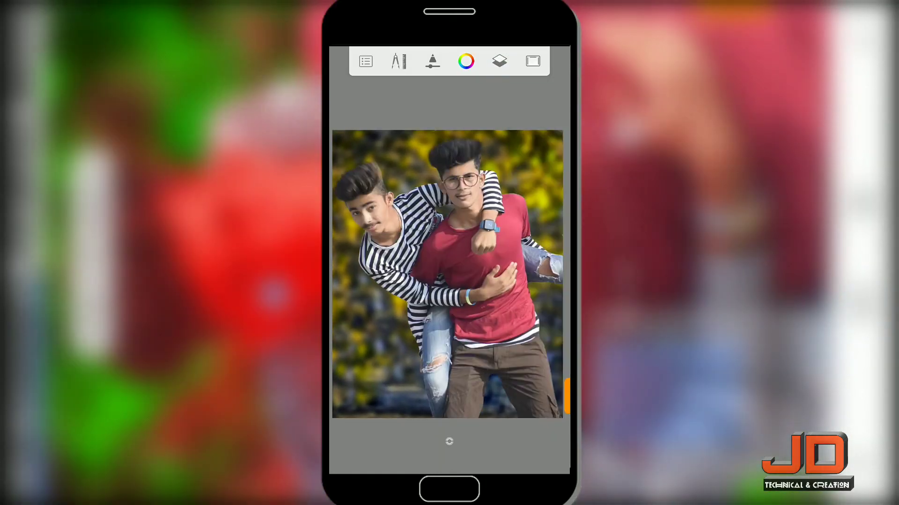
pyautogui.moveTo(530, 154); pyautogui.dragTo(528, 161)
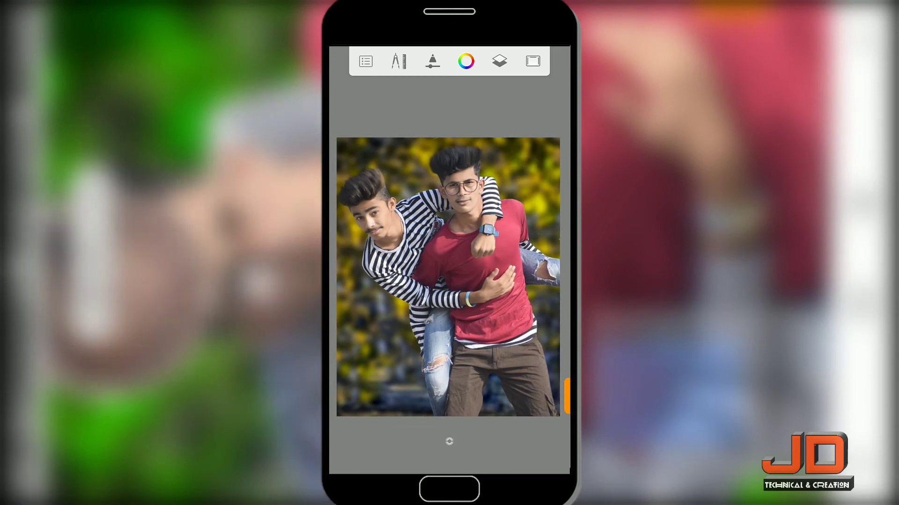
# Step: Recolor the leaves layer with HSL Adjust: Hue 45 (green), Saturation -4, Lightness -4
pyautogui.click(499, 61)
pyautogui.click(542, 357)
pyautogui.click(427, 191)
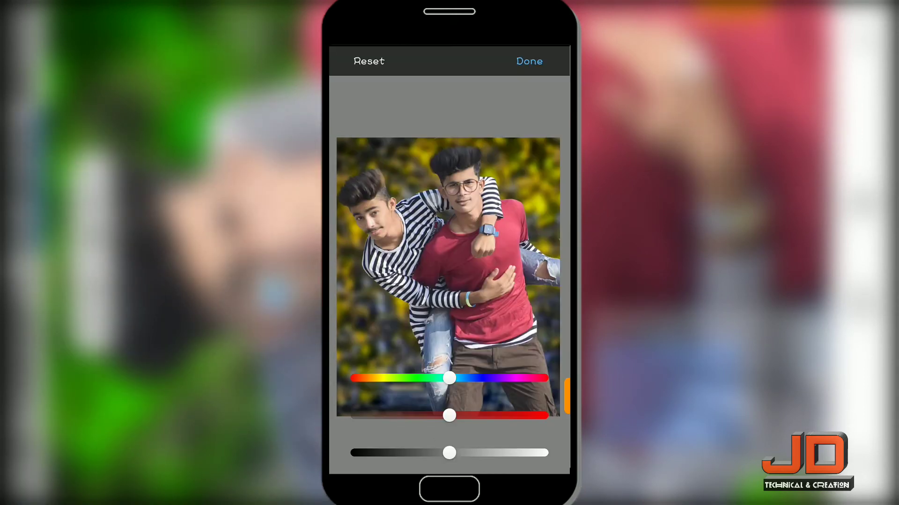
pyautogui.moveTo(449, 379); pyautogui.dragTo(475, 379)
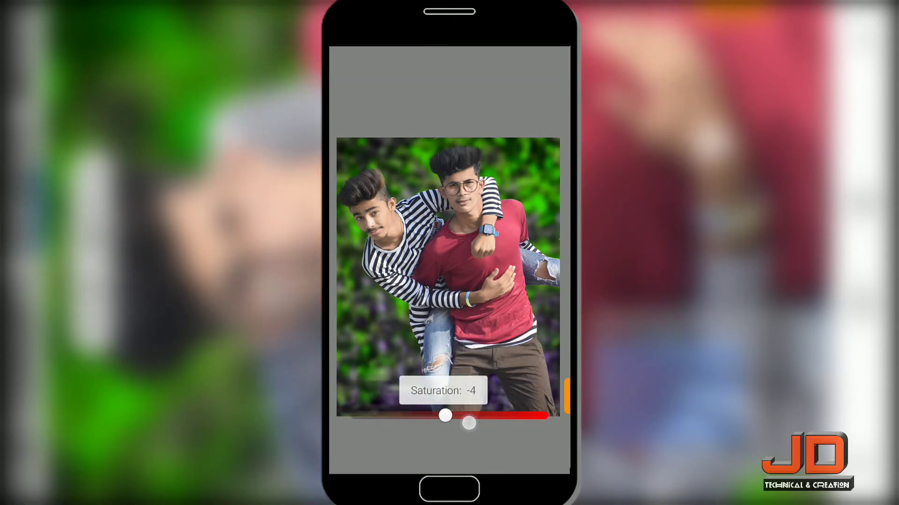
pyautogui.moveTo(450, 453); pyautogui.dragTo(445, 453)
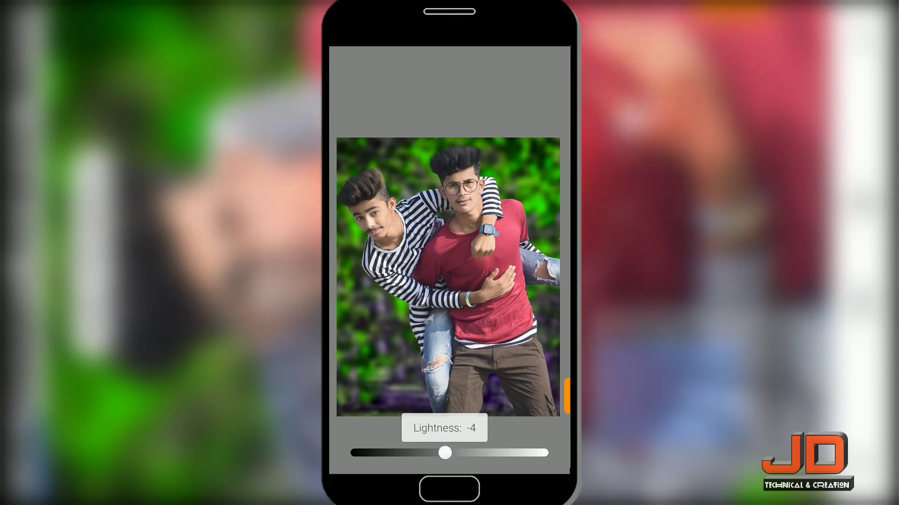
# Step: Save the composite to the device and share it to Snapseed
pyautogui.click(365, 61)
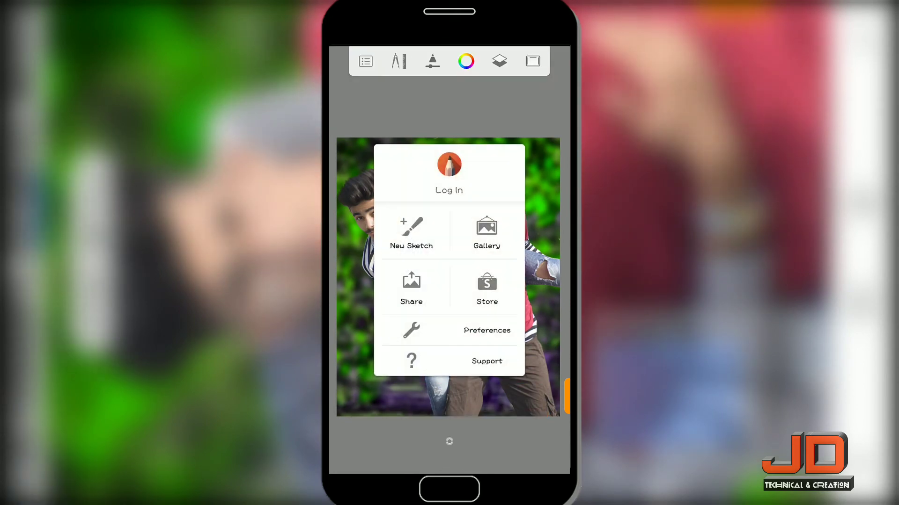
pyautogui.click(411, 281)
pyautogui.click(451, 238)
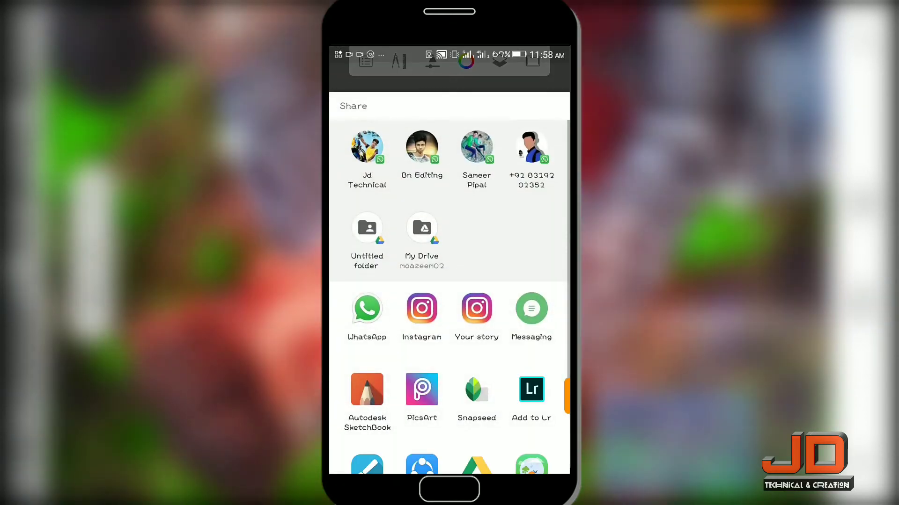
pyautogui.click(477, 389)
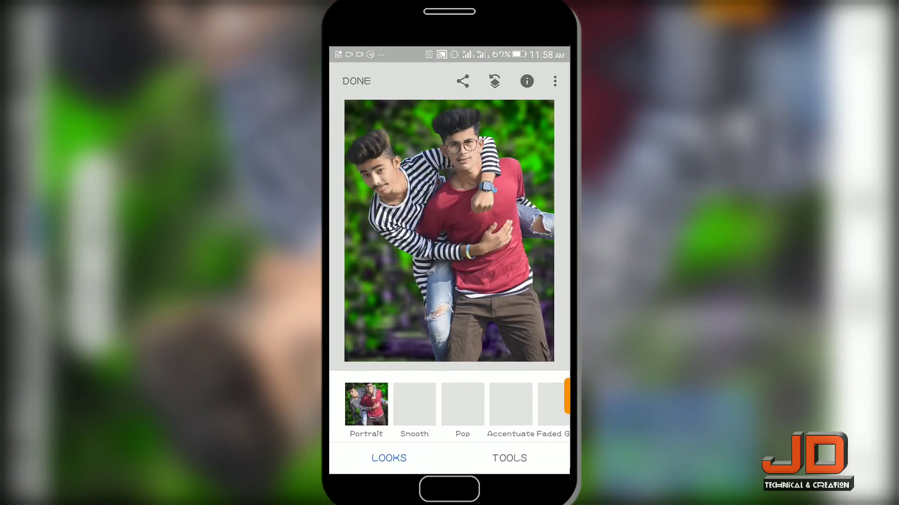
# Step: Add Selective brightness points on the standing man's face and neck
pyautogui.click(509, 458)
pyautogui.click(358, 311)
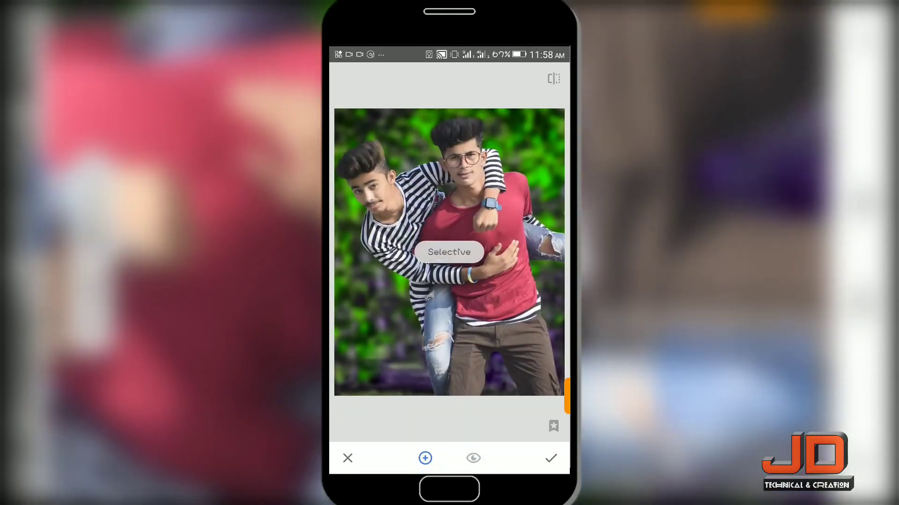
pyautogui.click(429, 176)
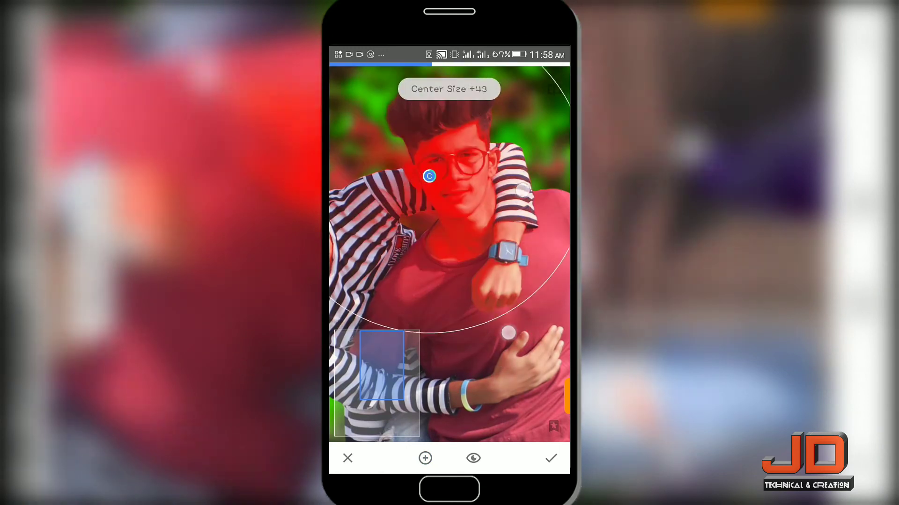
pyautogui.moveTo(547, 142); pyautogui.dragTo(516, 207)
pyautogui.moveTo(430, 176); pyautogui.dragTo(429, 176)
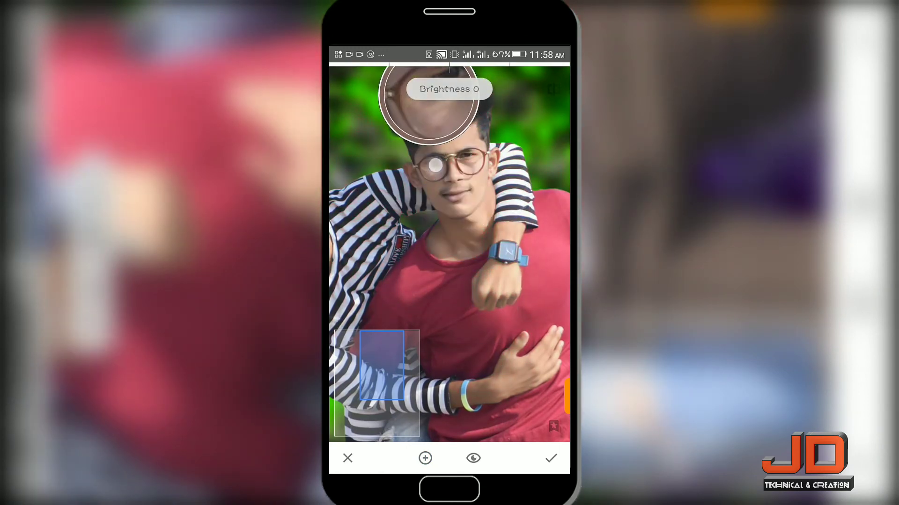
pyautogui.moveTo(553, 135); pyautogui.dragTo(487, 375)
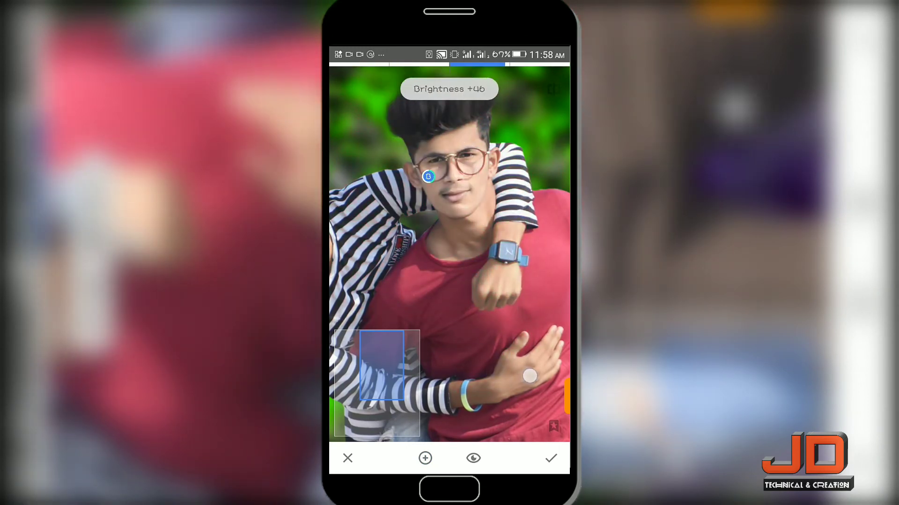
pyautogui.click(449, 237)
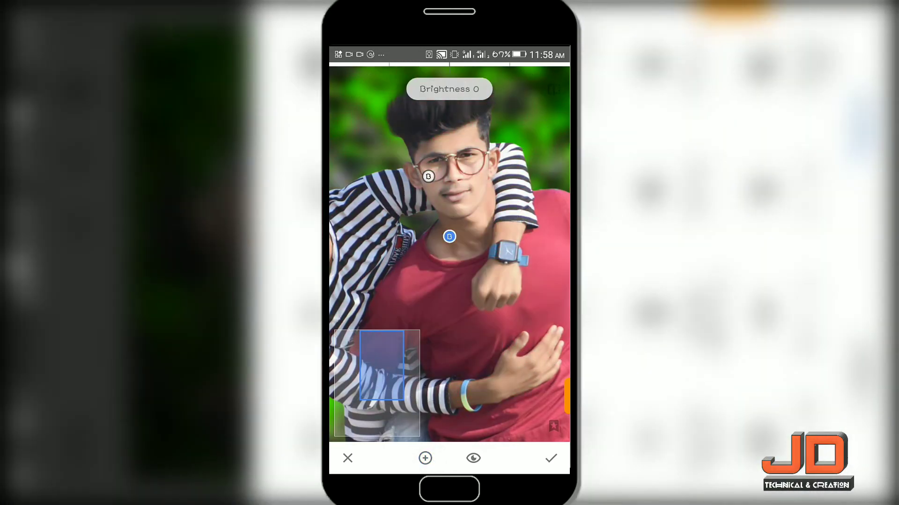
pyautogui.moveTo(523, 138); pyautogui.dragTo(510, 187)
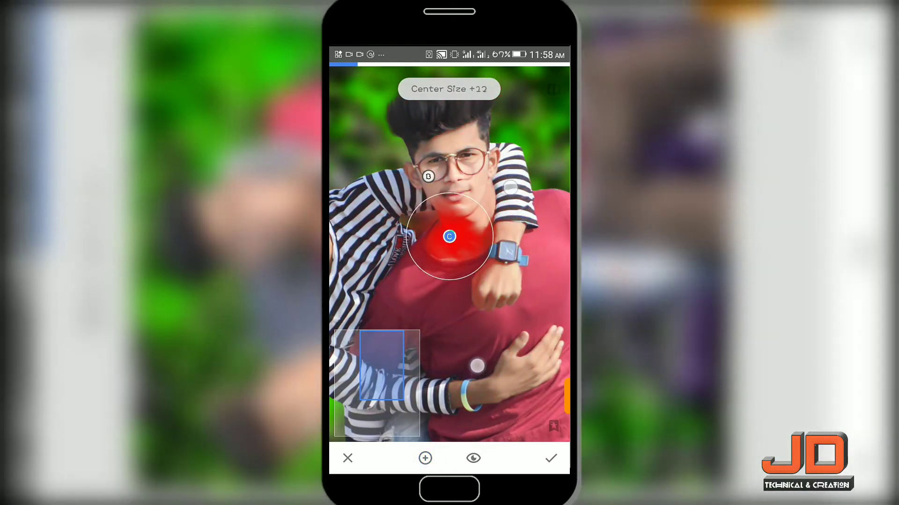
pyautogui.moveTo(449, 236); pyautogui.dragTo(472, 236)
# Step: Add a selective control point on the fist and adjust its coverage area
pyautogui.click(425, 458)
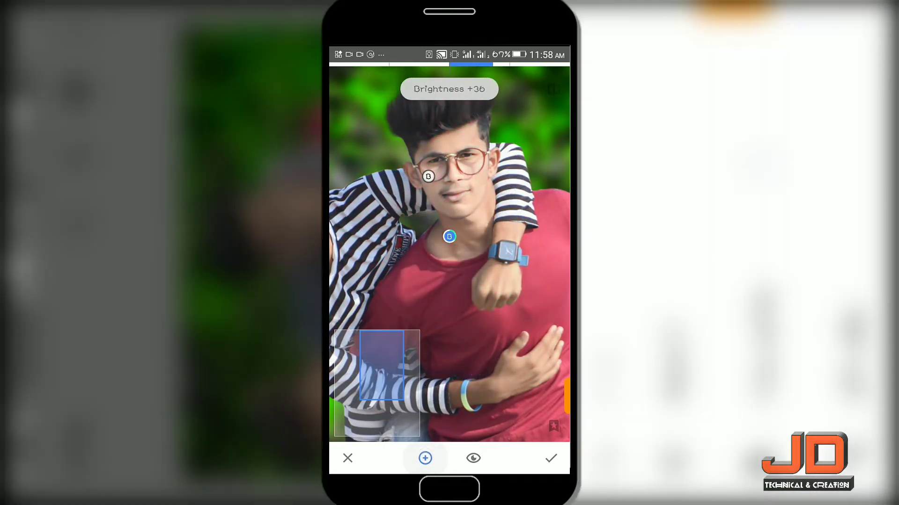
pyautogui.click(498, 280)
pyautogui.moveTo(498, 280); pyautogui.dragTo(515, 319)
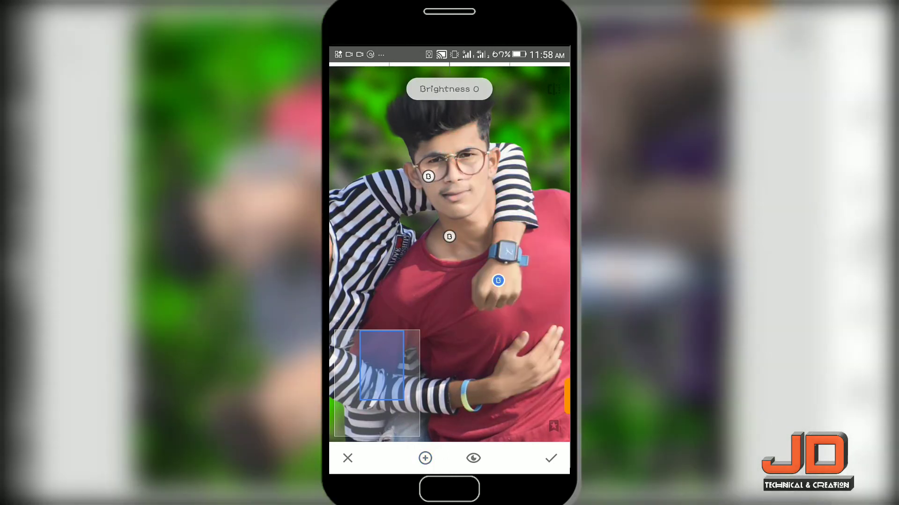
pyautogui.moveTo(484, 279); pyautogui.dragTo(517, 216)
pyautogui.moveTo(513, 346); pyautogui.dragTo(505, 376)
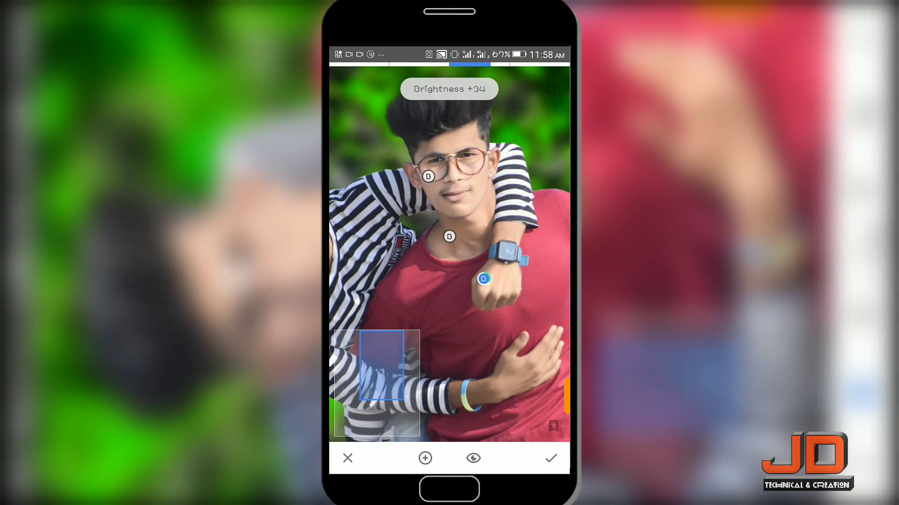
# Step: Add brightened control points on the second man's face and neck
pyautogui.moveTo(381, 365)
pyautogui.mouseDown()
pyautogui.moveTo(363, 396)
pyautogui.moveTo(358, 369)
pyautogui.mouseUp()
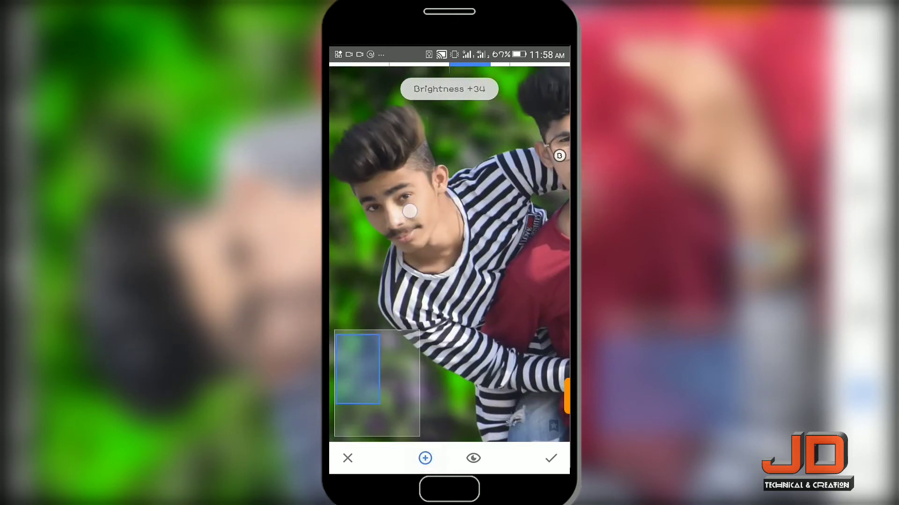
pyautogui.click(369, 192)
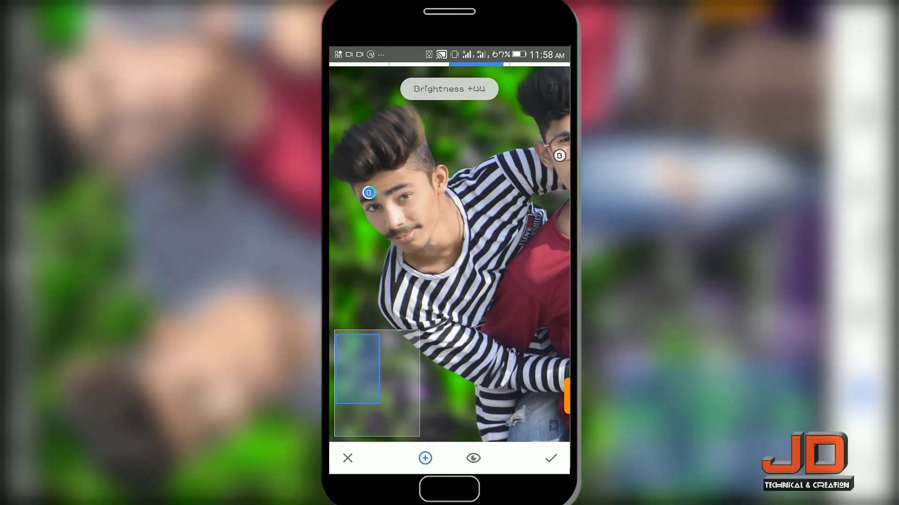
pyautogui.click(430, 249)
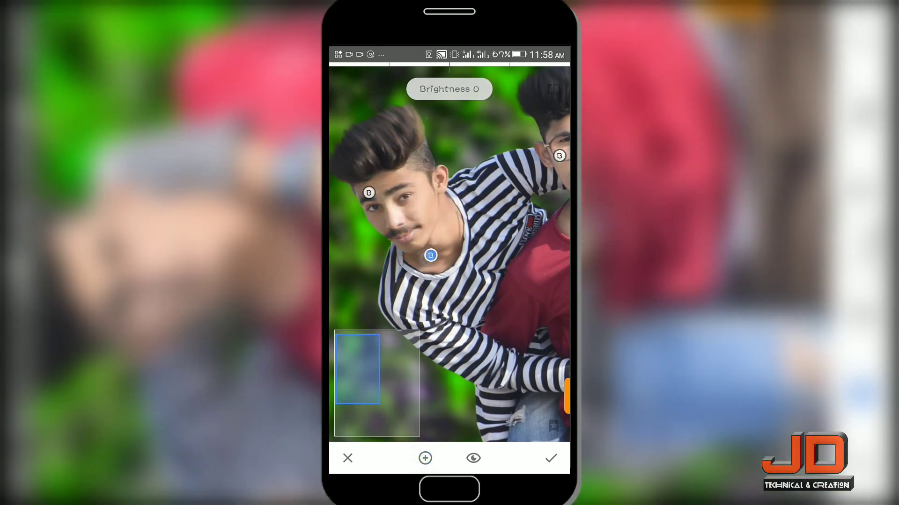
pyautogui.moveTo(478, 291); pyautogui.dragTo(480, 265)
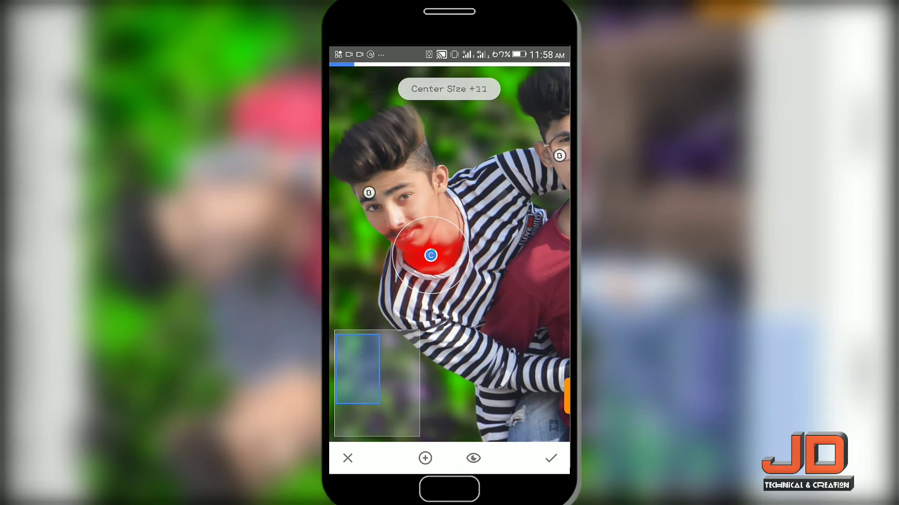
pyautogui.moveTo(487, 381); pyautogui.dragTo(506, 401)
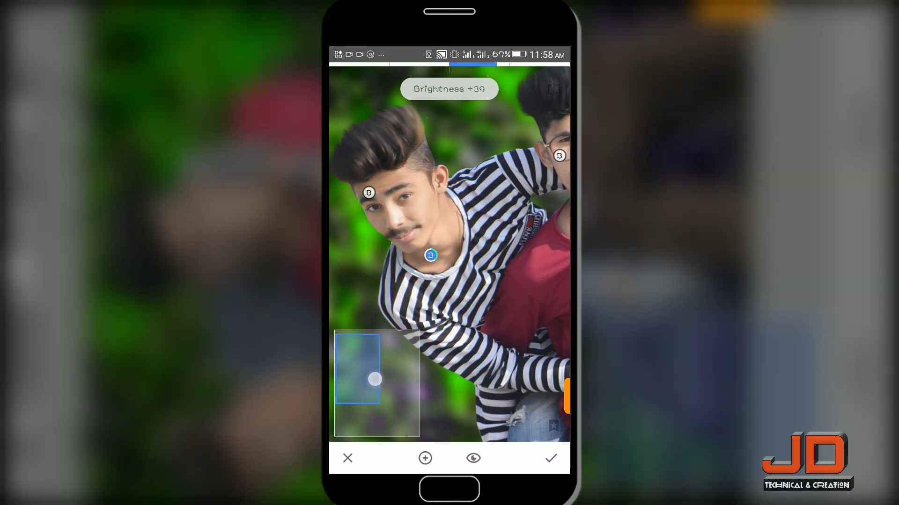
# Step: Brighten the hugging hand to +42 and apply the Selective edits
pyautogui.moveTo(375, 379); pyautogui.dragTo(403, 406)
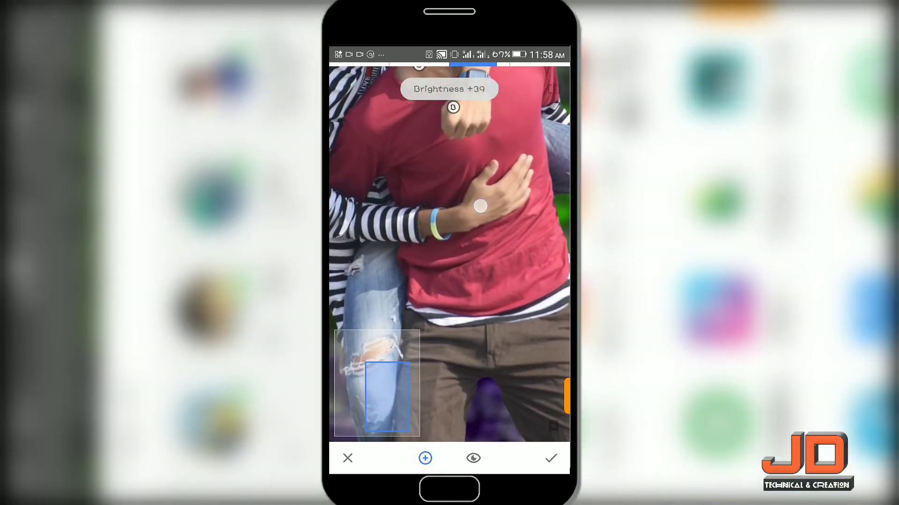
pyautogui.moveTo(479, 206); pyautogui.dragTo(469, 213)
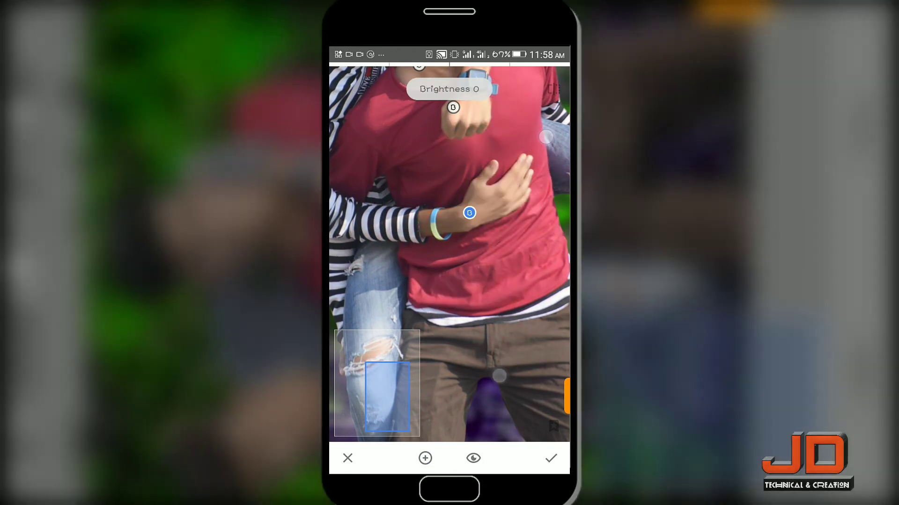
pyautogui.moveTo(499, 381); pyautogui.dragTo(513, 391)
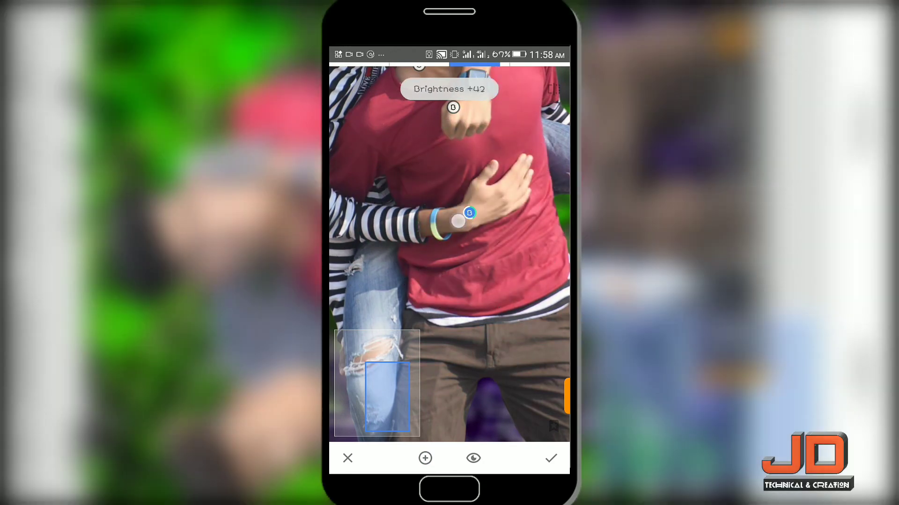
pyautogui.moveTo(458, 222); pyautogui.dragTo(518, 398)
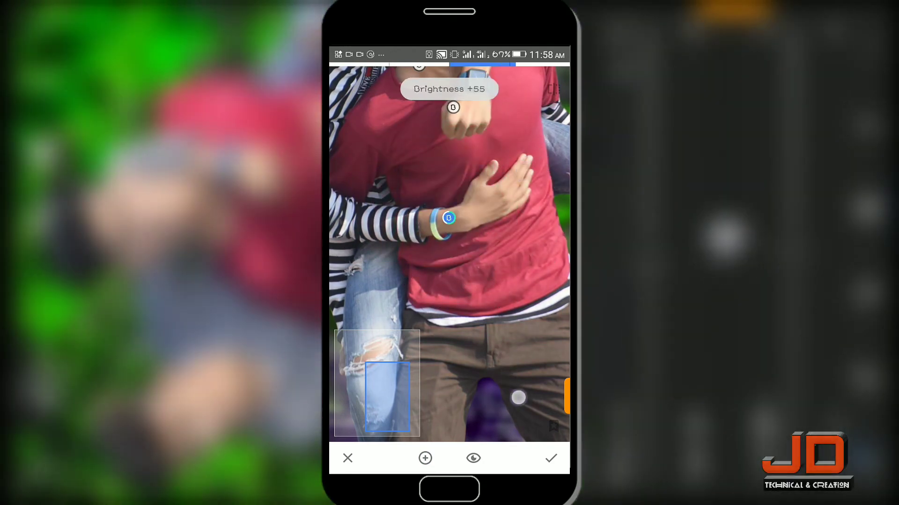
pyautogui.click(551, 458)
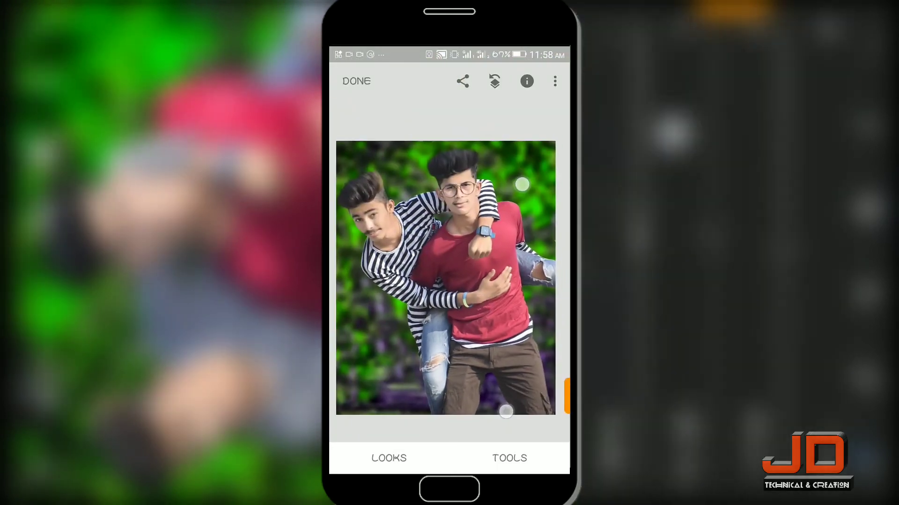
# Step: Apply a Details adjustment with Structure +30
pyautogui.click(510, 458)
pyautogui.click(419, 199)
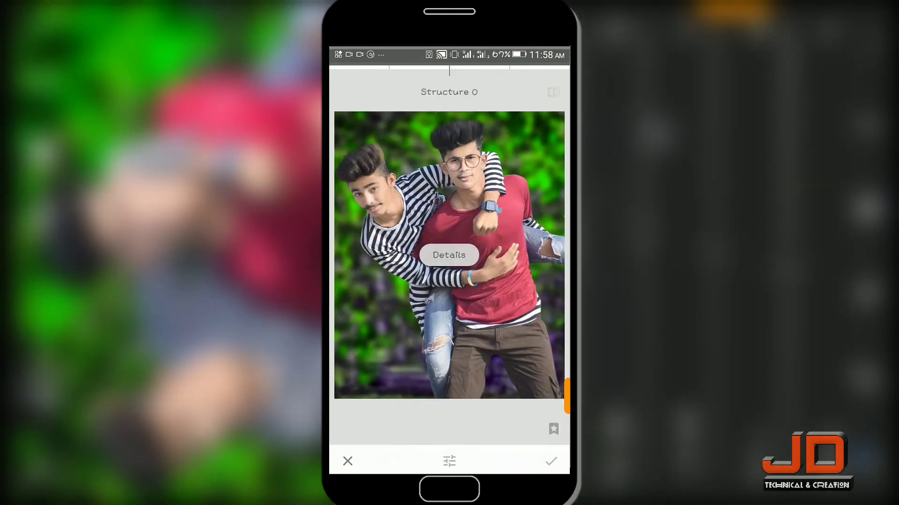
pyautogui.moveTo(402, 382); pyautogui.dragTo(496, 383)
pyautogui.click(551, 458)
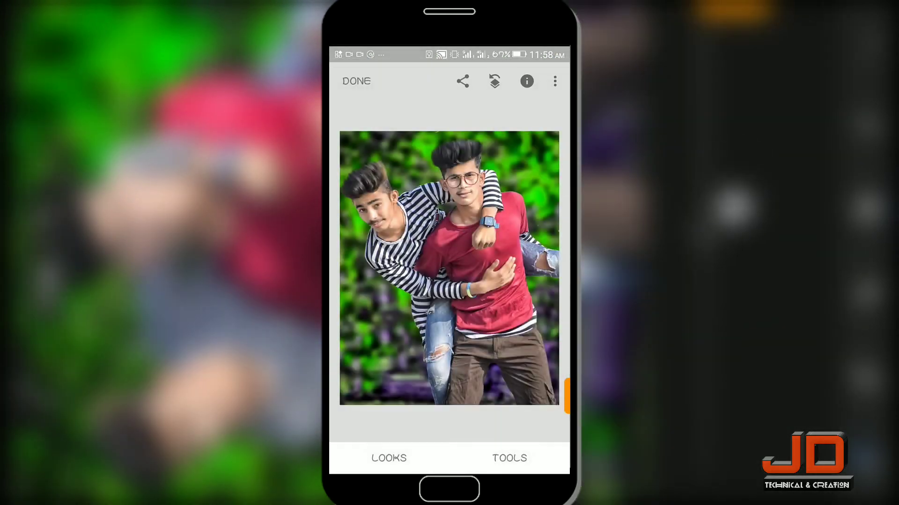
# Step: Open the Details edit's brush from the edit stack with strength set to 0
pyautogui.click(493, 80)
pyautogui.click(412, 407)
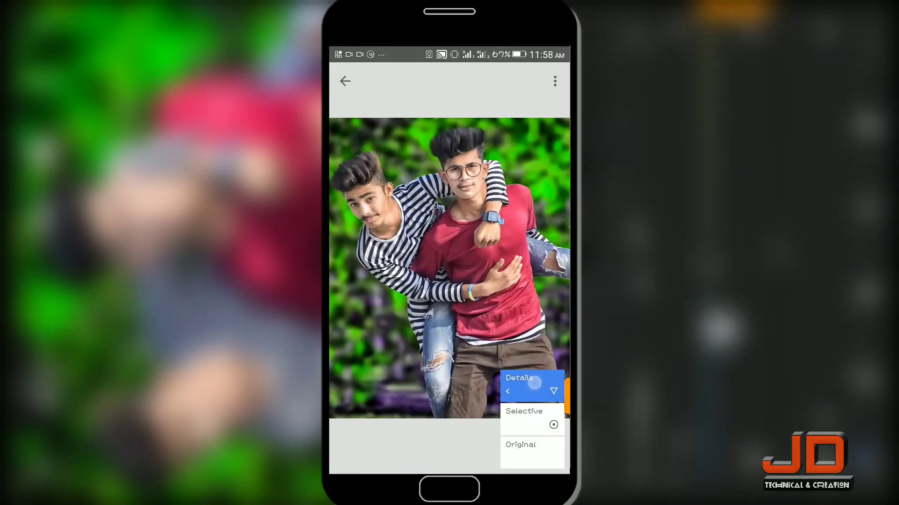
pyautogui.click(449, 387)
pyautogui.click(382, 459)
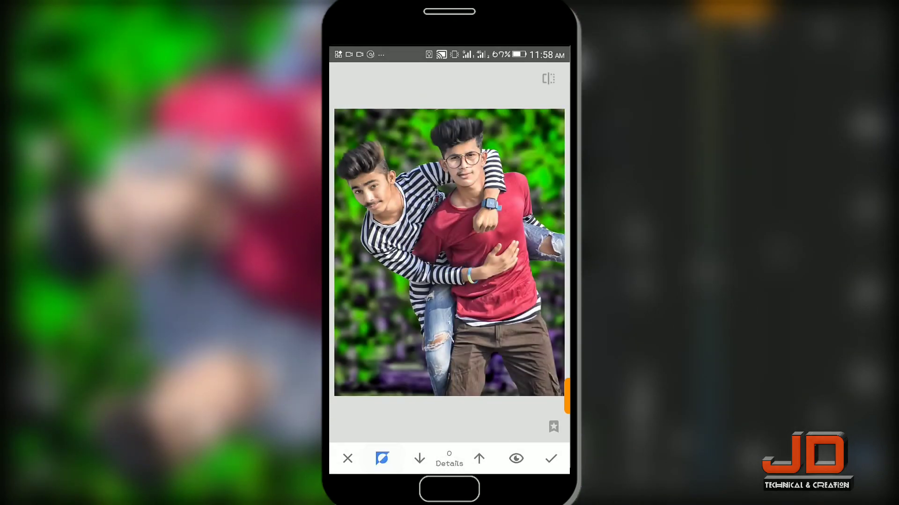
pyautogui.click(420, 458)
pyautogui.scroll(5, 450, 252)
# Step: Brush the zero-strength Details mask over the red-shirt man's neck and face, panning between the men
pyautogui.moveTo(447, 178); pyautogui.dragTo(444, 245)
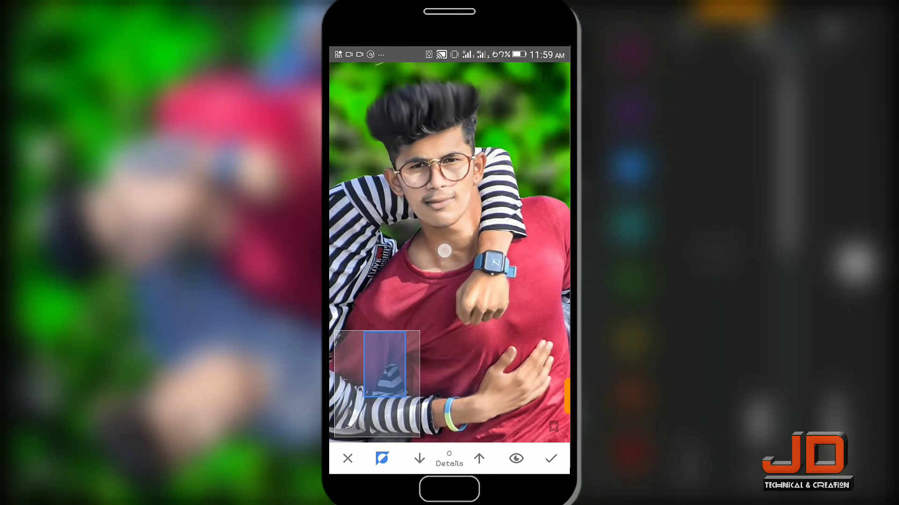
pyautogui.moveTo(407, 142); pyautogui.dragTo(447, 184)
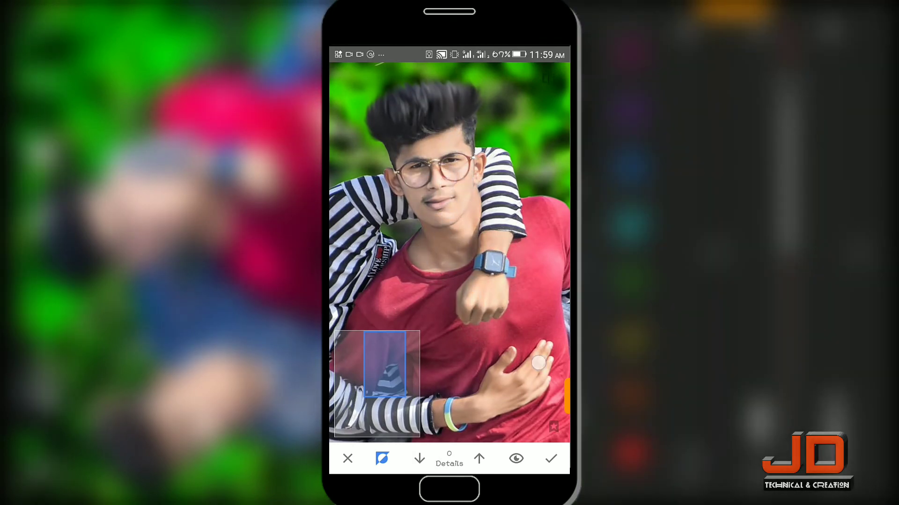
pyautogui.scroll(-5, 512, 364)
pyautogui.scroll(5, 439, 176)
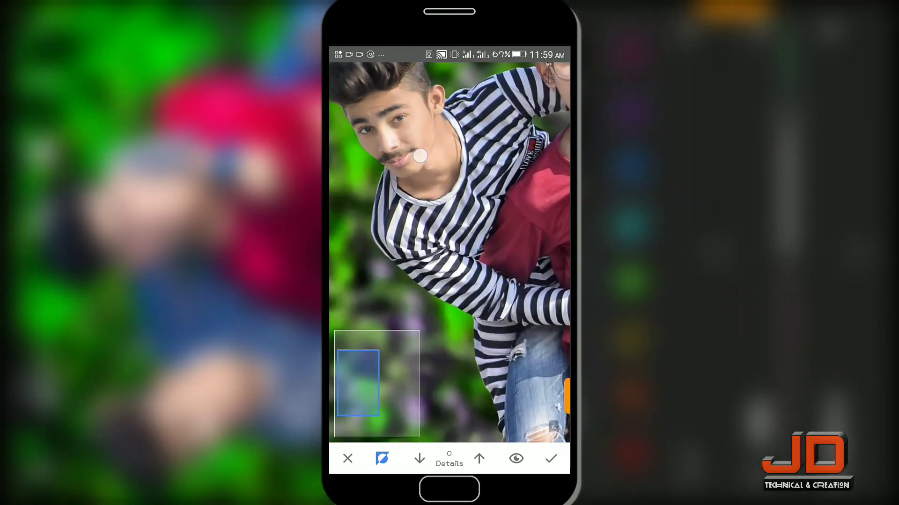
pyautogui.moveTo(561, 229); pyautogui.dragTo(450, 229)
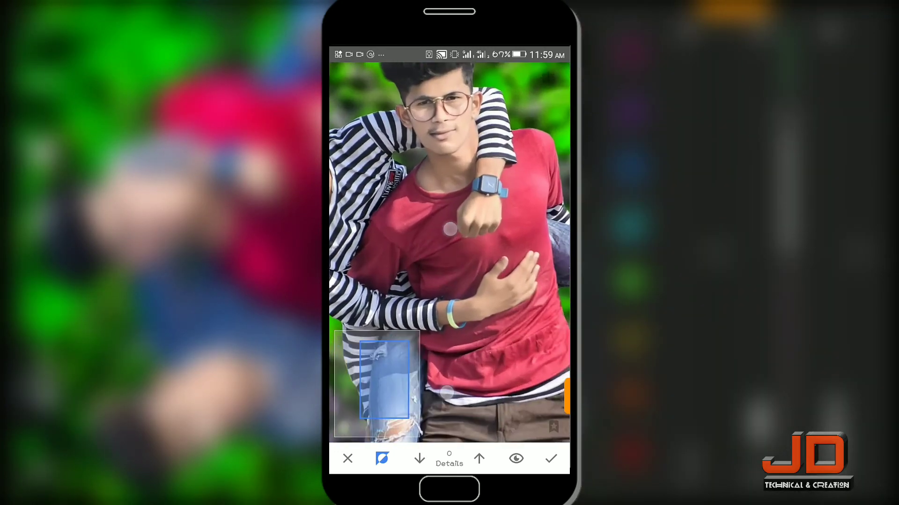
pyautogui.scroll(-5, 466, 324)
# Step: Apply the brushed Details edit and add the photo to Lightroom's All Photos
pyautogui.click(551, 459)
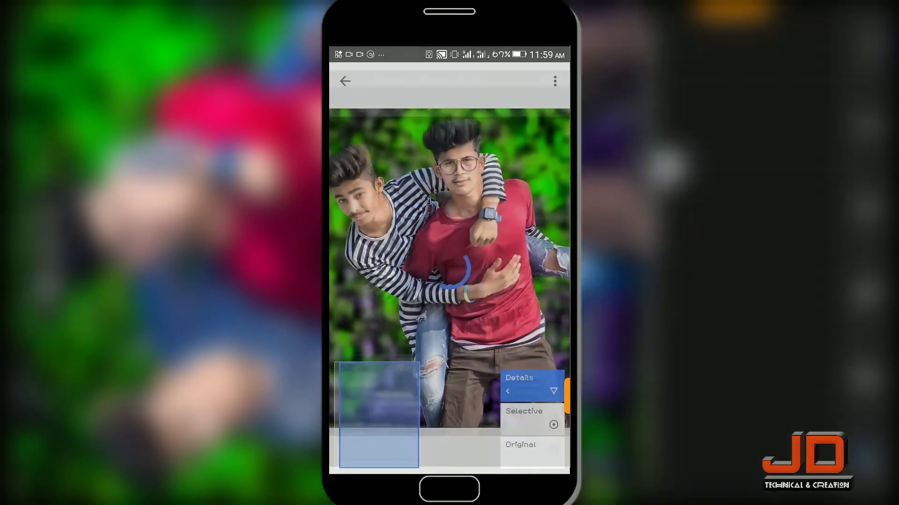
pyautogui.click(344, 81)
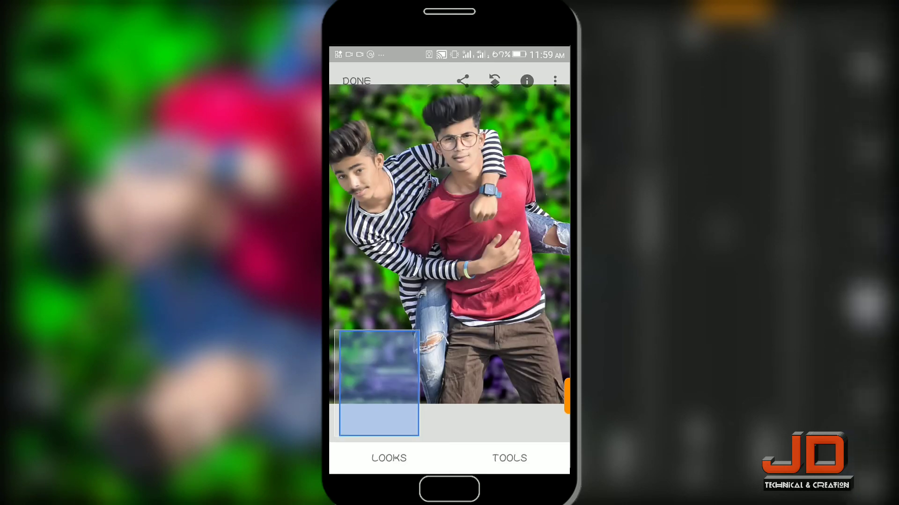
pyautogui.click(529, 394)
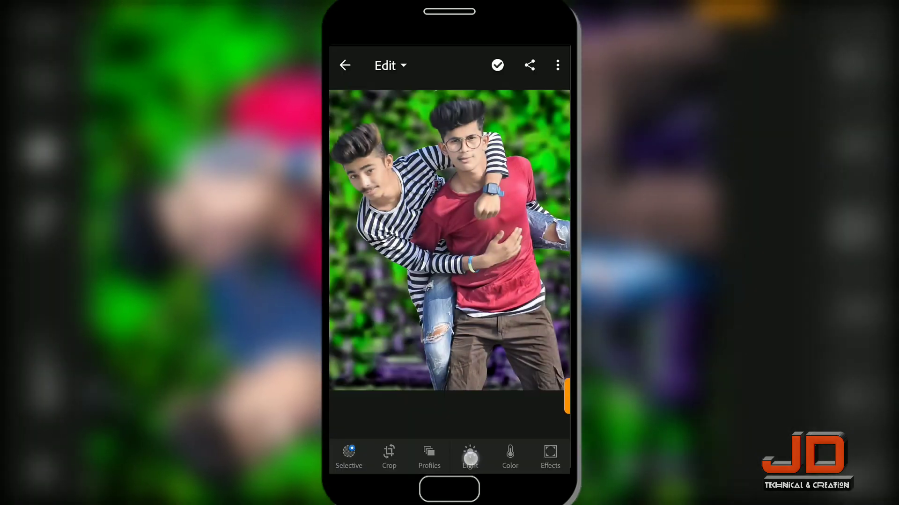
pyautogui.click(470, 461)
# Step: Set Exposure -0.20, Contrast 22, Highlights 15, Shadows -14, Blacks -26, and Temp -10
pyautogui.moveTo(409, 362); pyautogui.dragTo(403, 361)
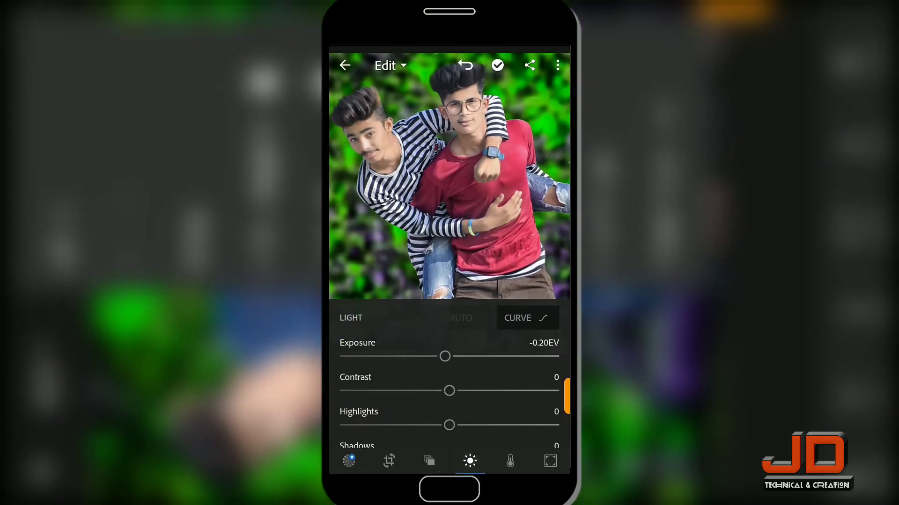
pyautogui.moveTo(449, 391); pyautogui.dragTo(508, 369)
pyautogui.moveTo(453, 392)
pyautogui.mouseDown()
pyautogui.moveTo(439, 400)
pyautogui.moveTo(495, 393)
pyautogui.mouseUp()
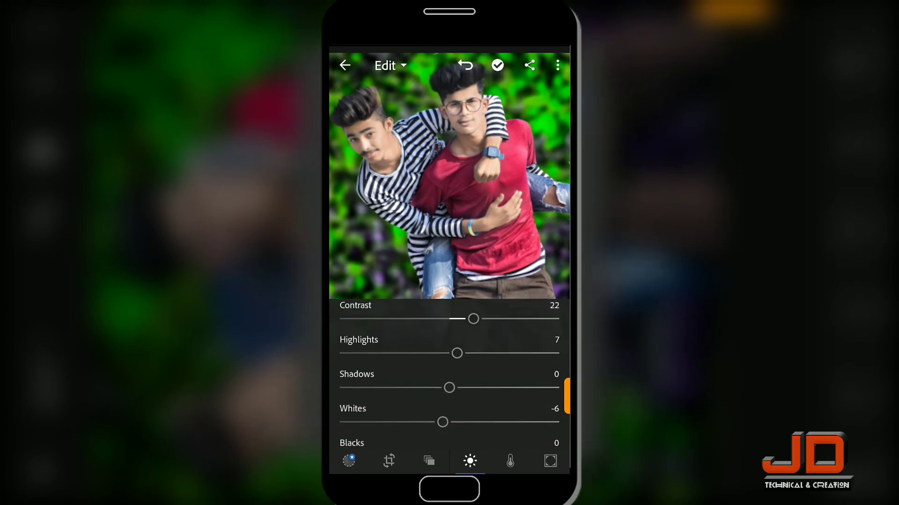
pyautogui.moveTo(504, 359); pyautogui.dragTo(509, 360)
pyautogui.moveTo(449, 388); pyautogui.dragTo(437, 391)
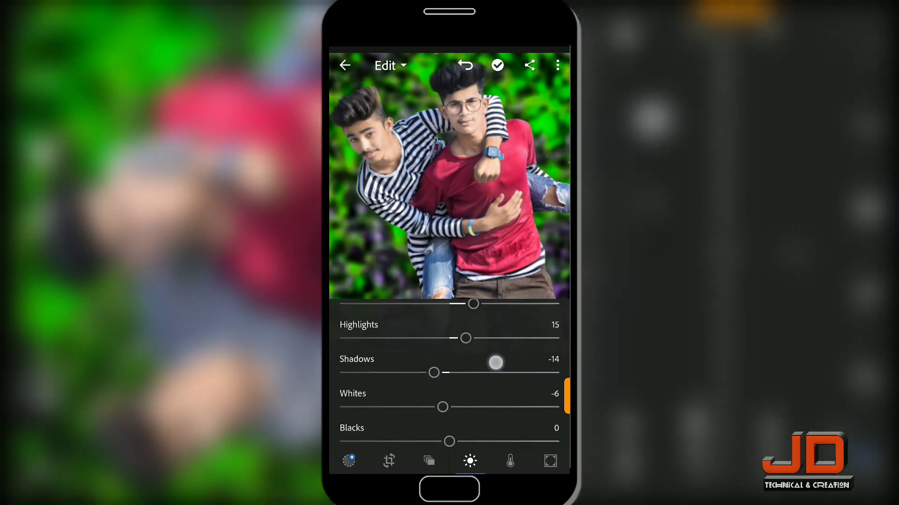
pyautogui.moveTo(494, 361)
pyautogui.mouseDown()
pyautogui.moveTo(469, 397)
pyautogui.moveTo(429, 425)
pyautogui.mouseUp()
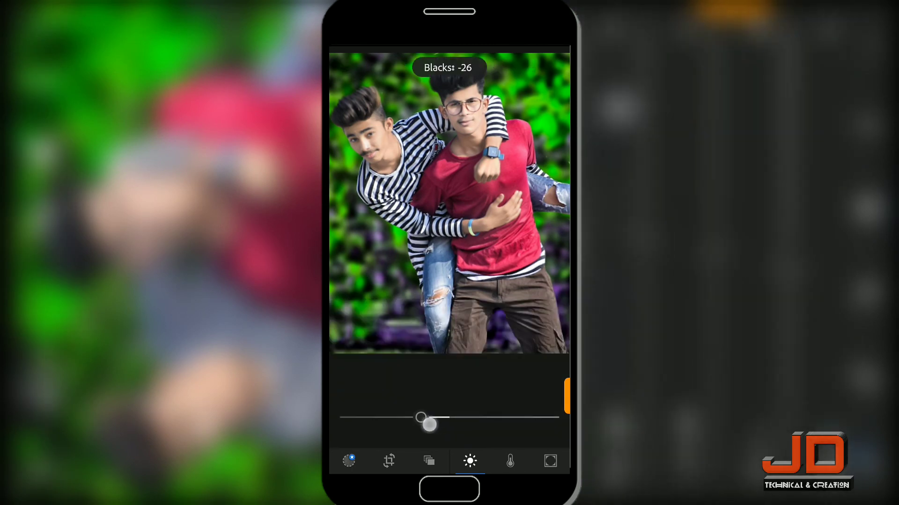
pyautogui.click(510, 461)
pyautogui.moveTo(414, 389); pyautogui.dragTo(411, 389)
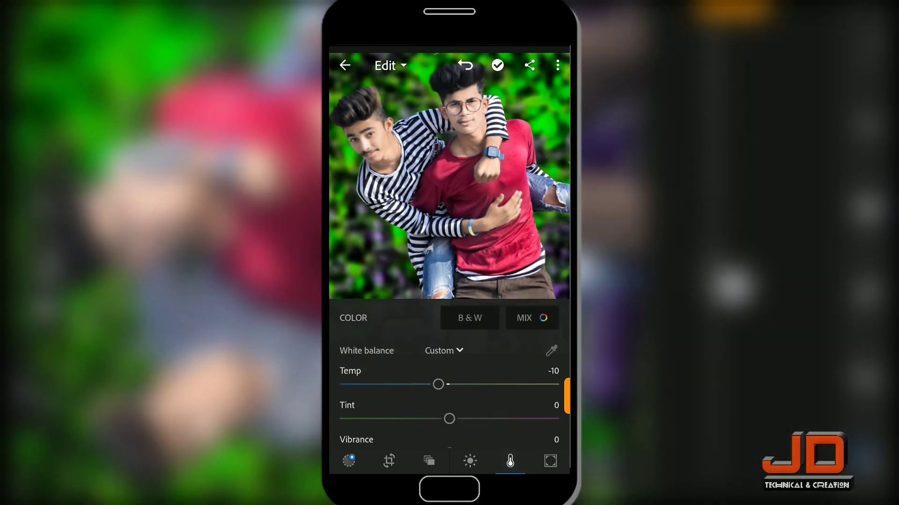
# Step: In Color Mix, set the reds to Saturation 74 and Luminance -18
pyautogui.click(532, 318)
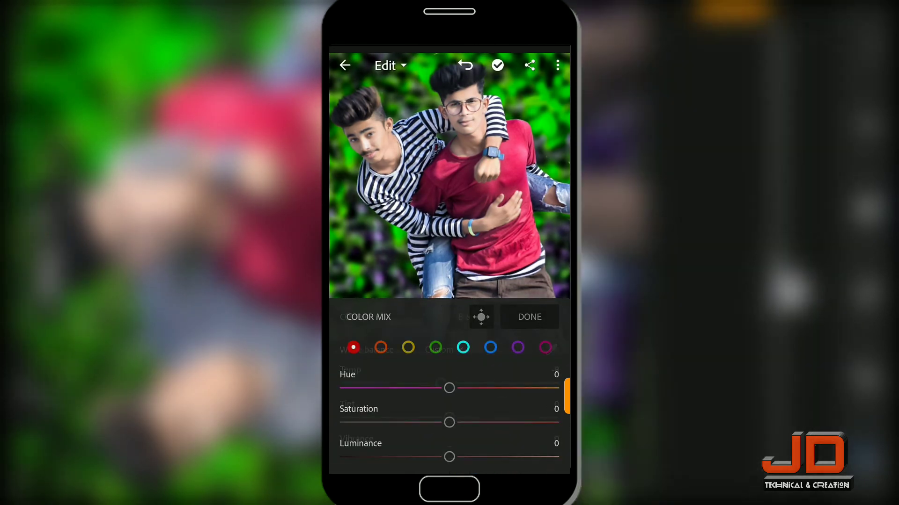
pyautogui.click(490, 348)
pyautogui.moveTo(449, 423); pyautogui.dragTo(482, 423)
pyautogui.moveTo(449, 457); pyautogui.dragTo(403, 456)
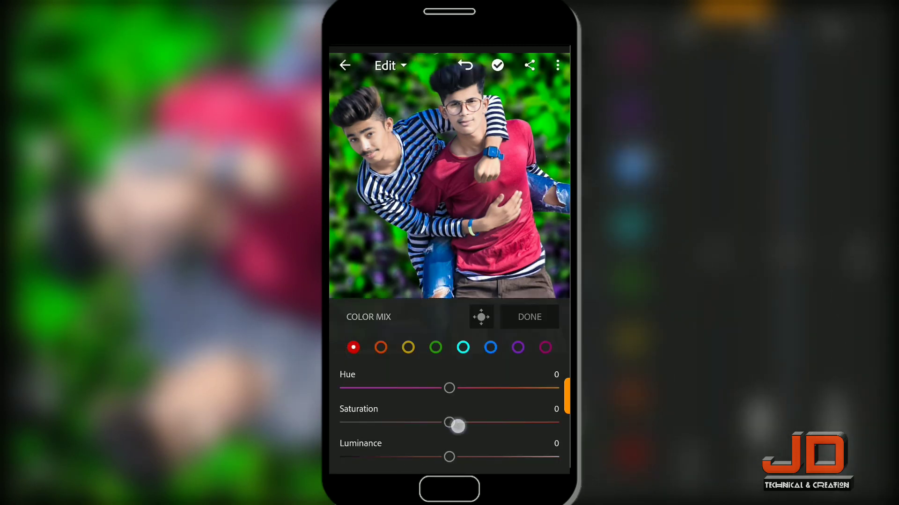
pyautogui.moveTo(458, 426); pyautogui.dragTo(530, 422)
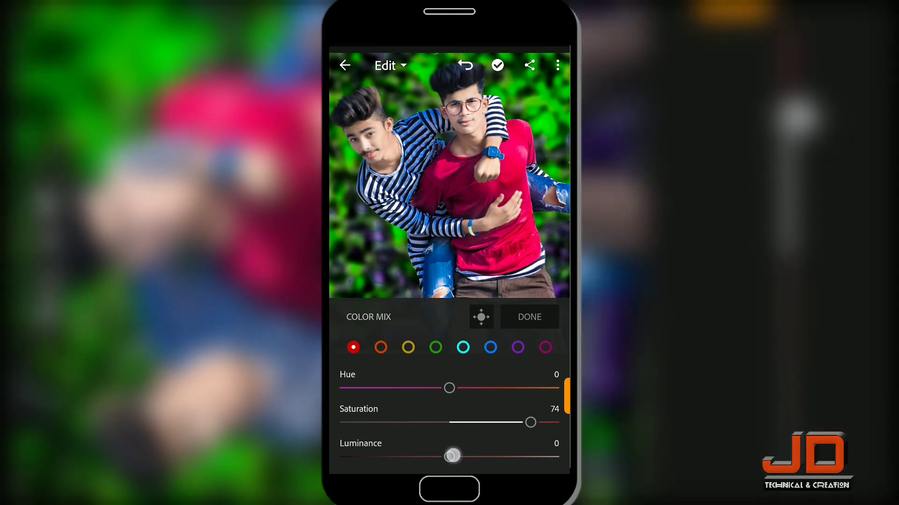
pyautogui.moveTo(449, 457)
pyautogui.mouseDown()
pyautogui.moveTo(419, 457)
pyautogui.moveTo(429, 457)
pyautogui.mouseUp()
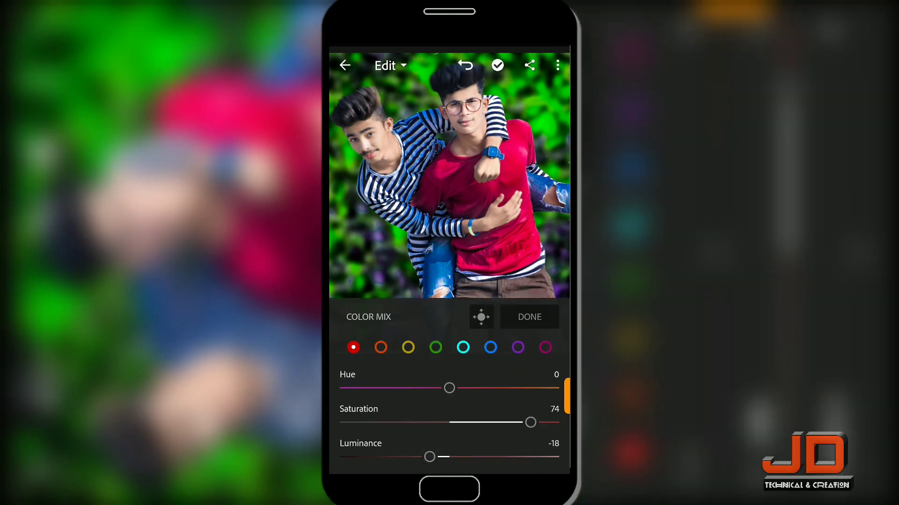
# Step: Raise green saturation to 61 and add Clarity of 31
pyautogui.click(436, 348)
pyautogui.moveTo(447, 421); pyautogui.dragTo(517, 422)
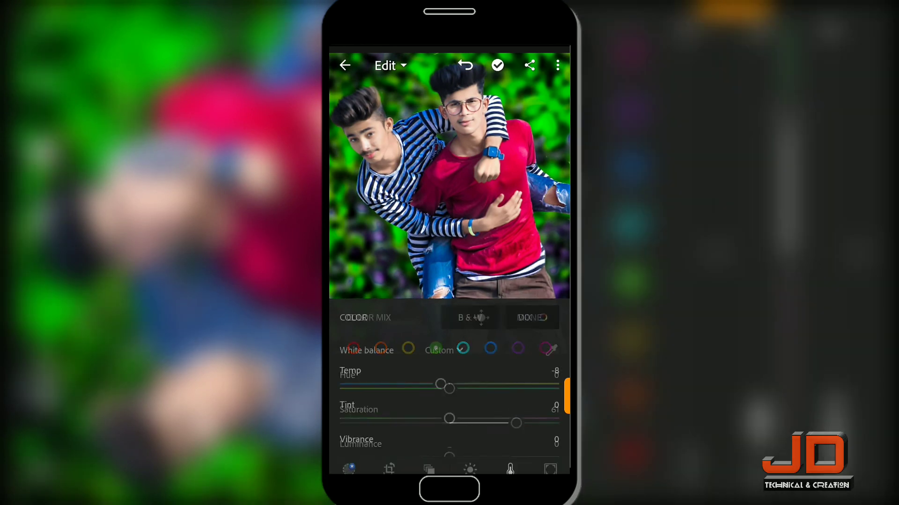
pyautogui.moveTo(449, 356)
pyautogui.mouseDown()
pyautogui.moveTo(491, 356)
pyautogui.moveTo(483, 357)
pyautogui.mouseUp()
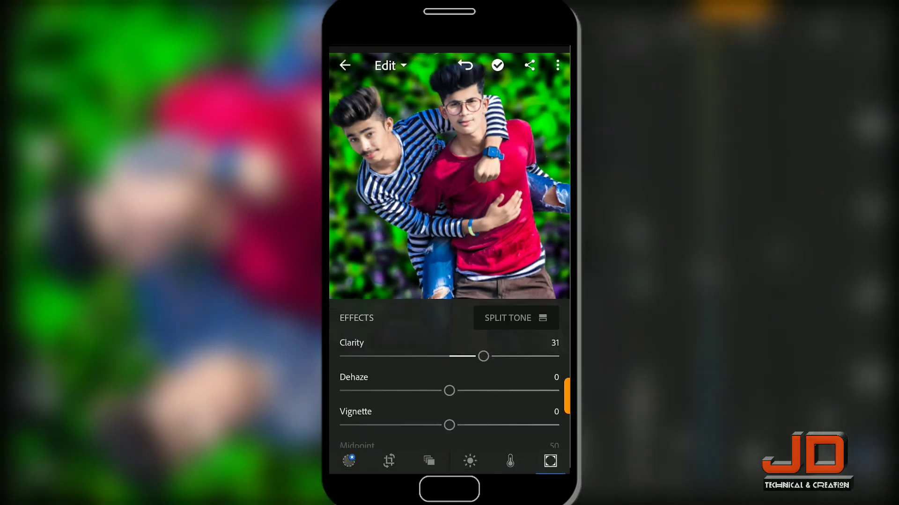
# Step: Add Dehaze 10 alongside Clarity 35 and set Noise Reduction to 56
pyautogui.moveTo(491, 393); pyautogui.dragTo(503, 393)
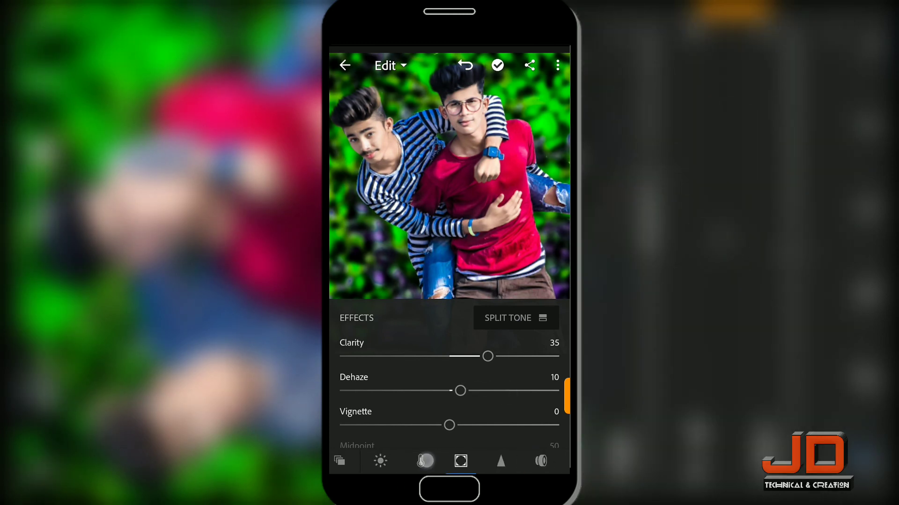
pyautogui.moveTo(348, 427)
pyautogui.mouseDown()
pyautogui.moveTo(468, 429)
pyautogui.moveTo(452, 427)
pyautogui.moveTo(465, 415)
pyautogui.mouseUp()
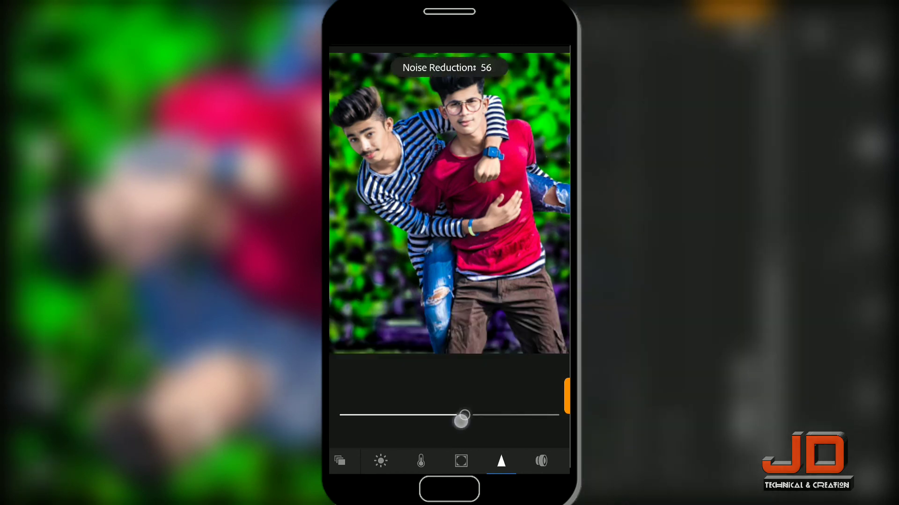
pyautogui.click(449, 187)
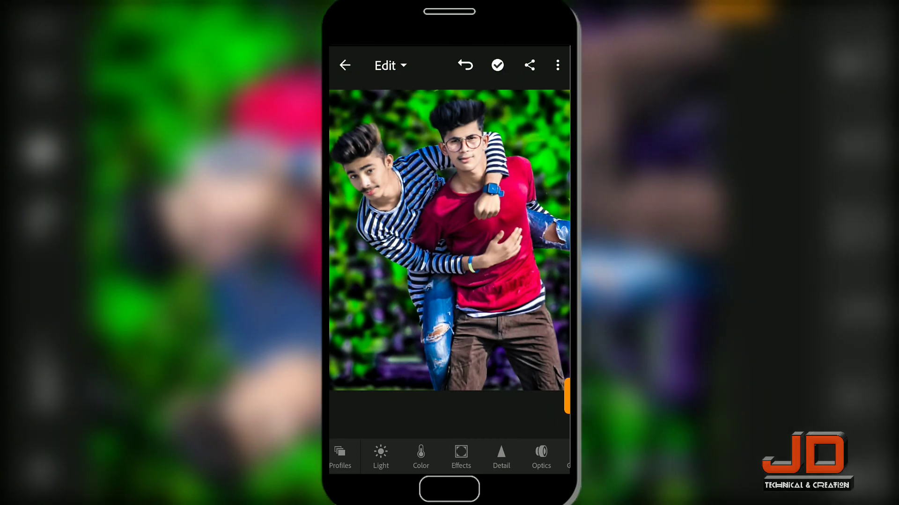
# Step: Export the color-graded photo from Lightroom with Save to Device and confirm rendering
pyautogui.click(554, 63)
pyautogui.click(471, 299)
pyautogui.click(520, 311)
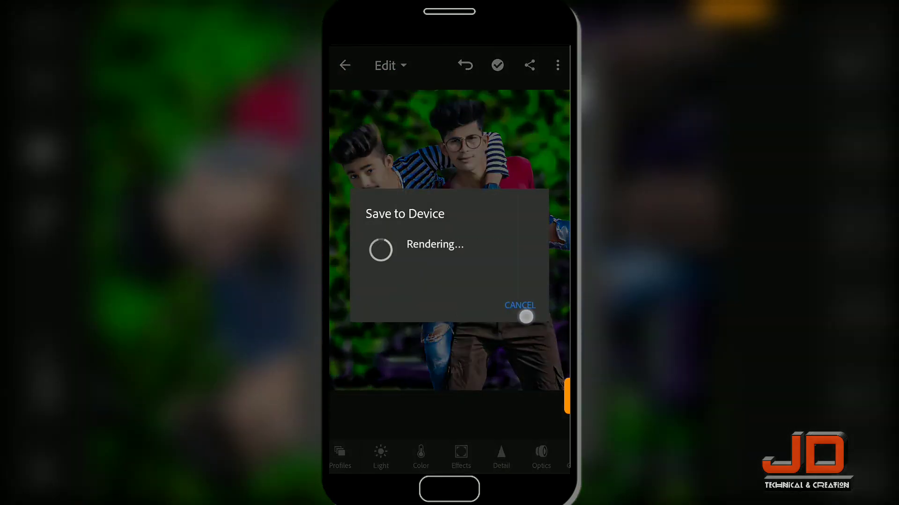